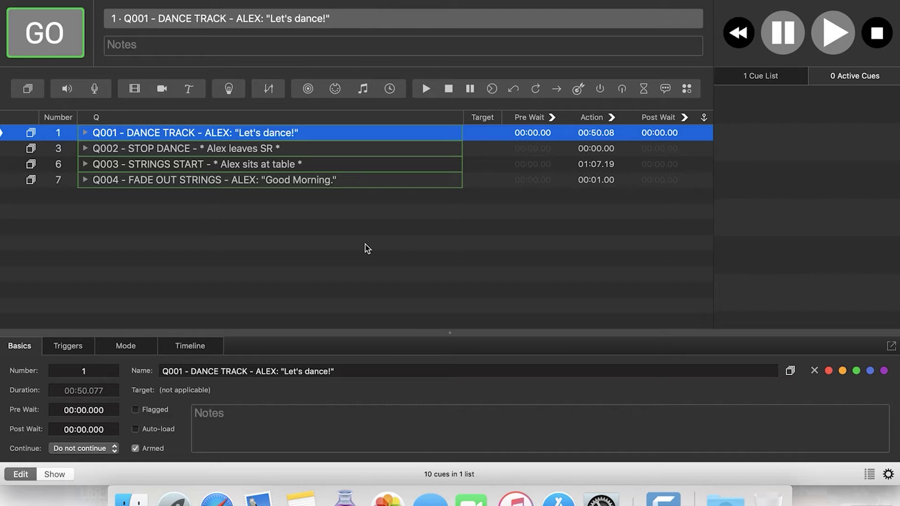
Step: Stand by Q001 DANCE TRACK and fire it so its audio cues start playing
{"action": "left_click", "coordinate": [289, 149]}
{"action": "left_click", "coordinate": [301, 135]}
{"action": "key", "text": "space"}
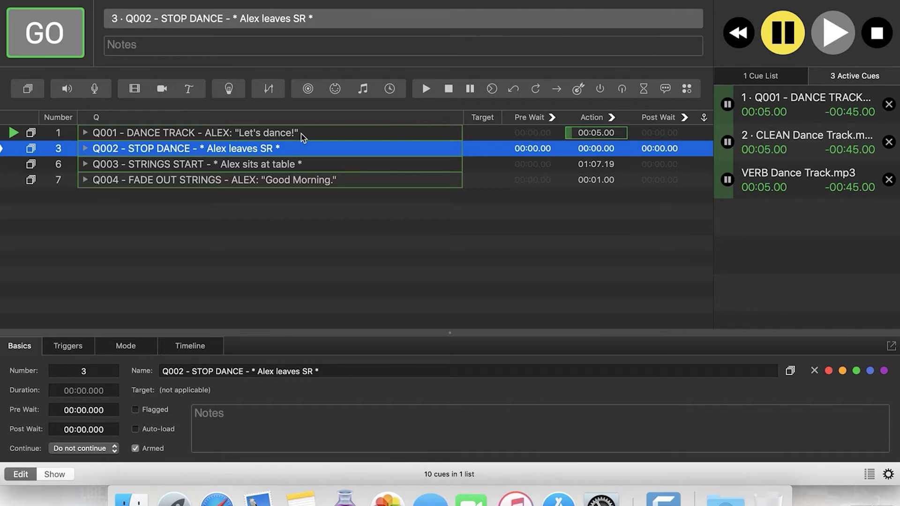
Step: Pause and resume the running dance track twice, then stop all playback
{"action": "key", "text": "bracketleft"}
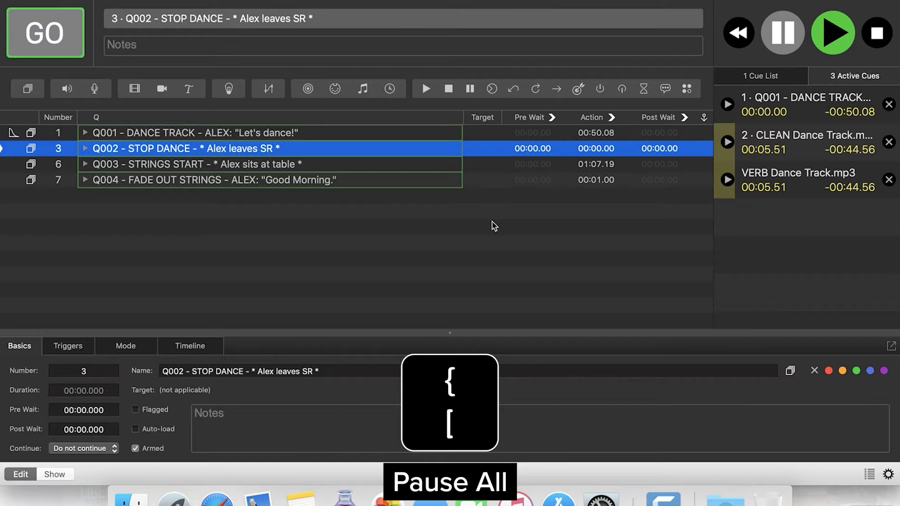
{"action": "key", "text": "bracketright"}
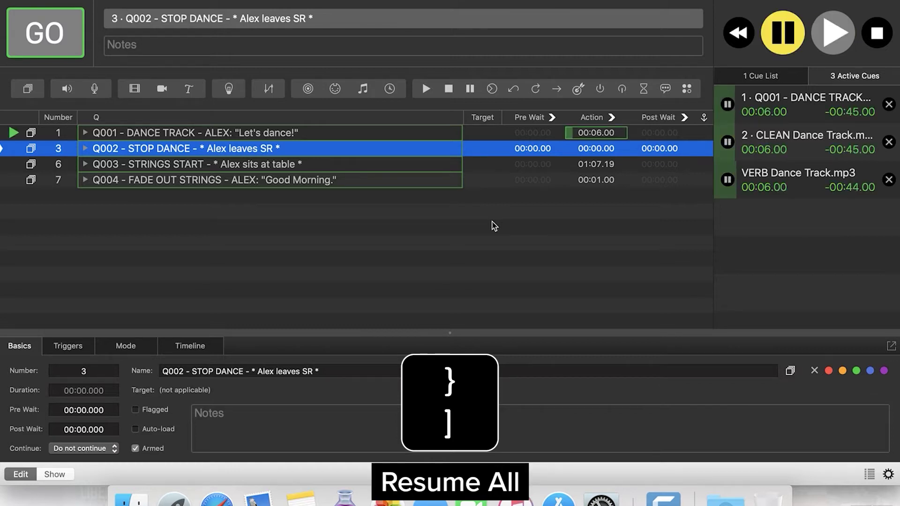
{"action": "key", "text": "bracketleft"}
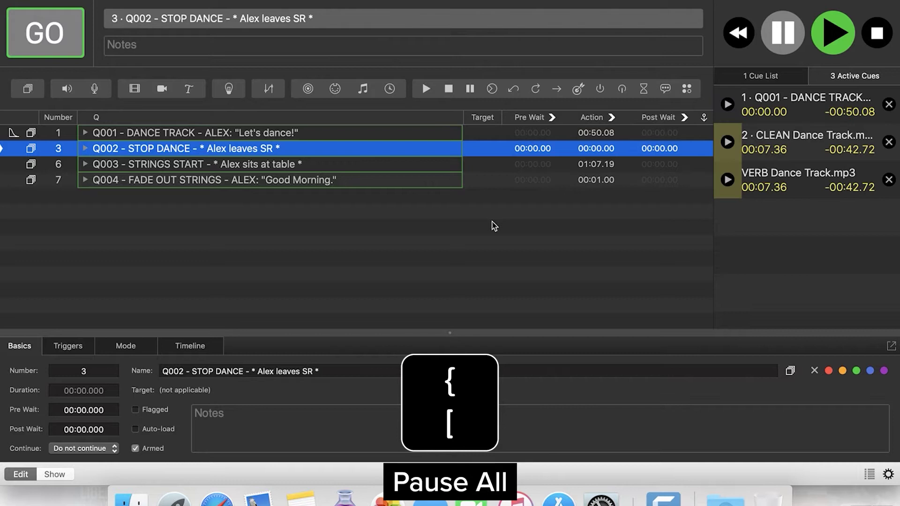
{"action": "key", "text": "bracketright"}
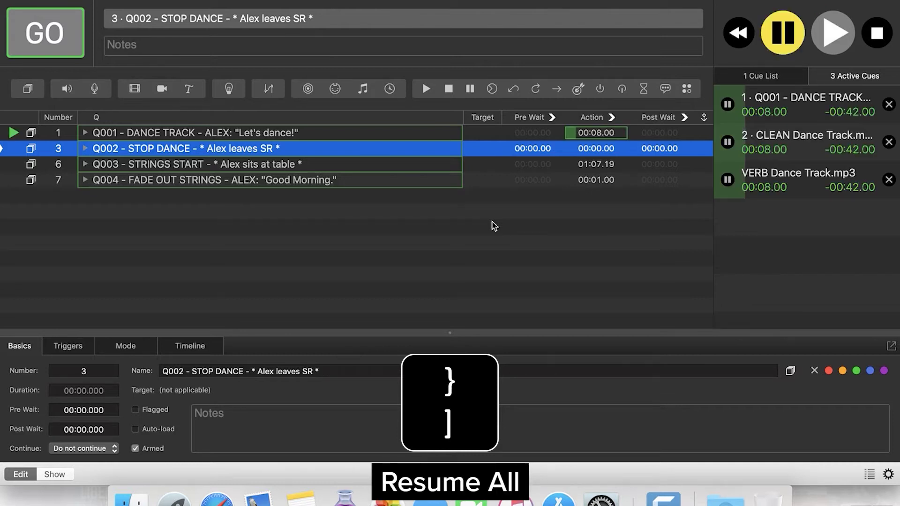
{"action": "key", "text": "Escape"}
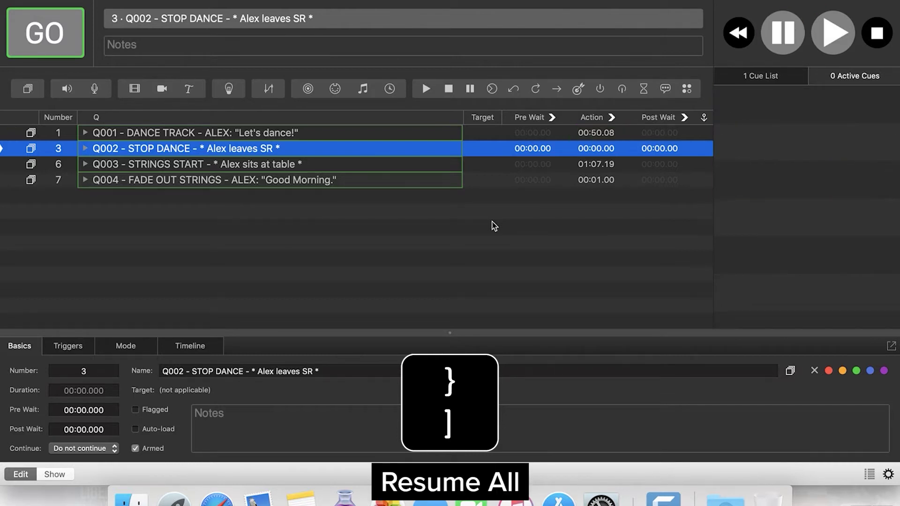
Step: Refire Q001, pause, resume and stop it, then stand by Q004 FADE OUT STRINGS
{"action": "left_click", "coordinate": [319, 138]}
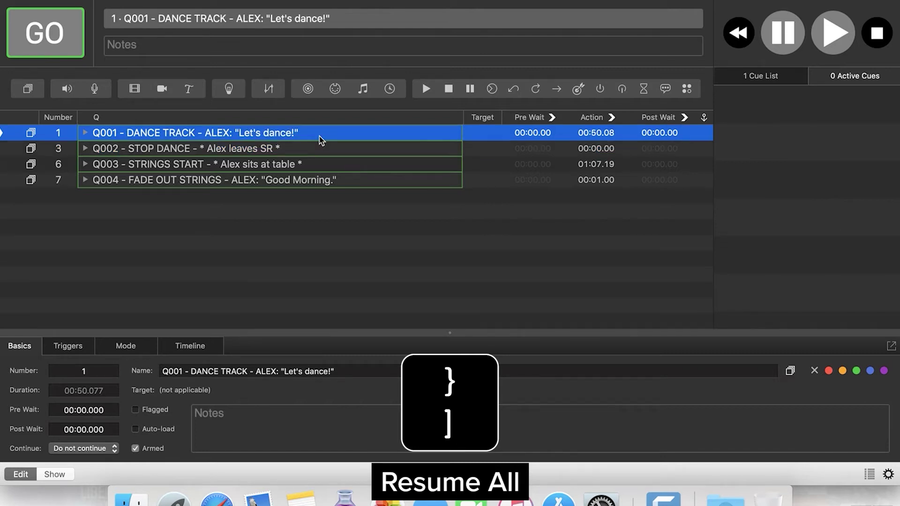
{"action": "key", "text": "space"}
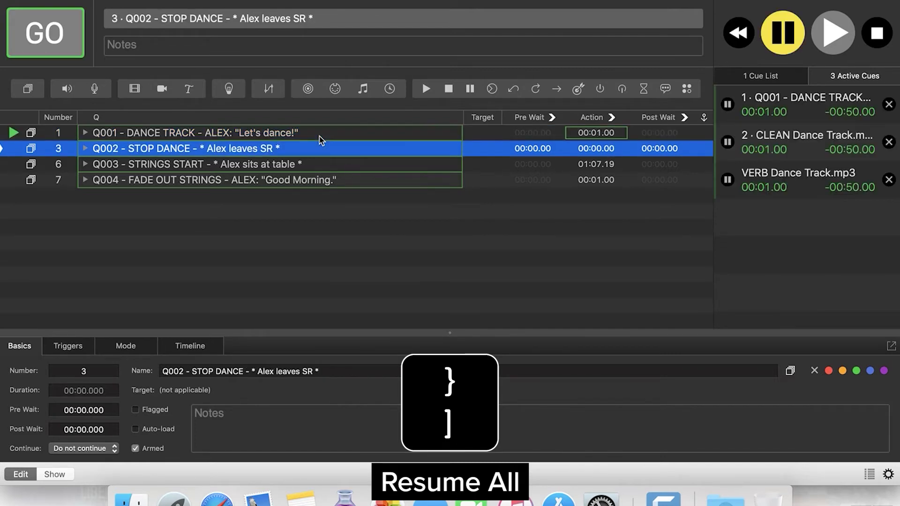
{"action": "key", "text": "bracketleft"}
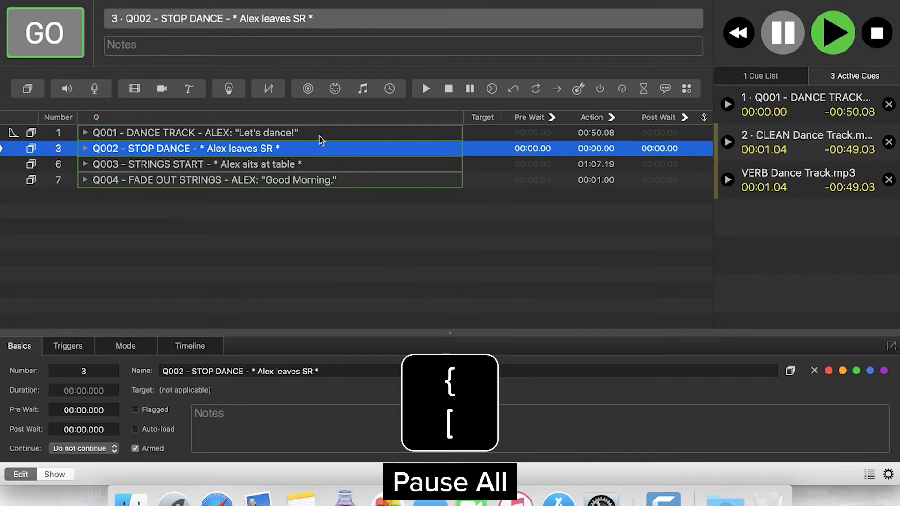
{"action": "key", "text": "bracketright"}
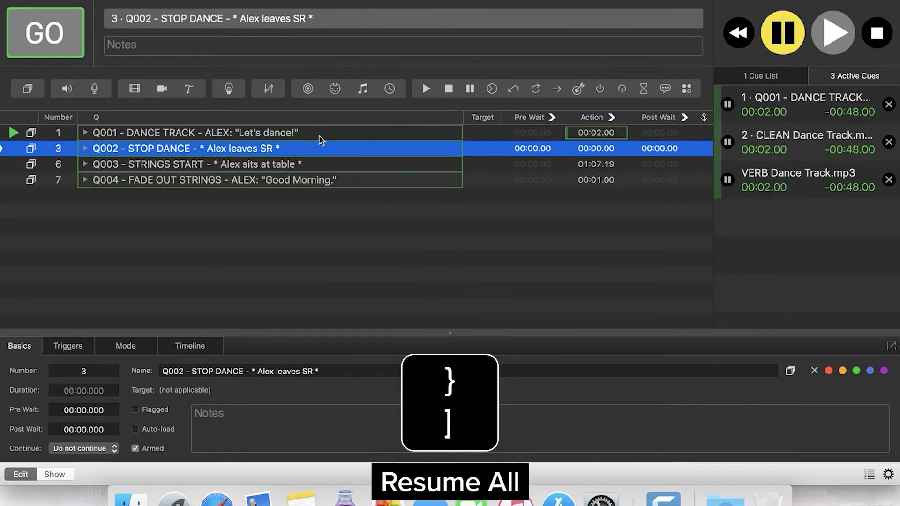
{"action": "key", "text": "Escape"}
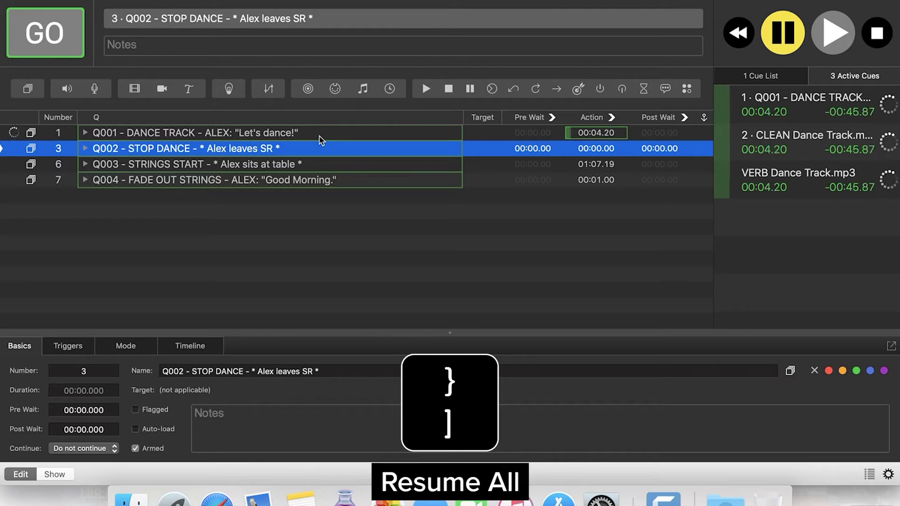
{"action": "left_click", "coordinate": [276, 180]}
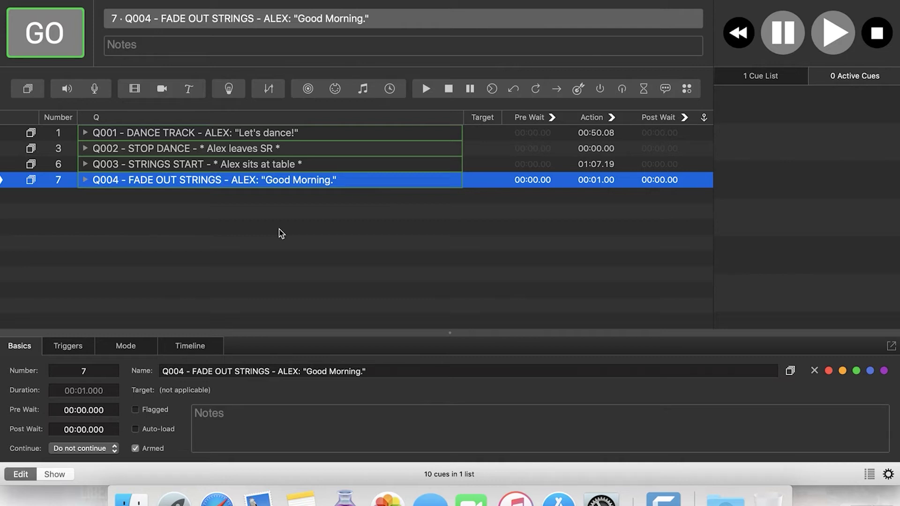
Step: Add several empty group cues, then undo the extras to leave groups 8 and 9
{"action": "key", "text": "super+0"}
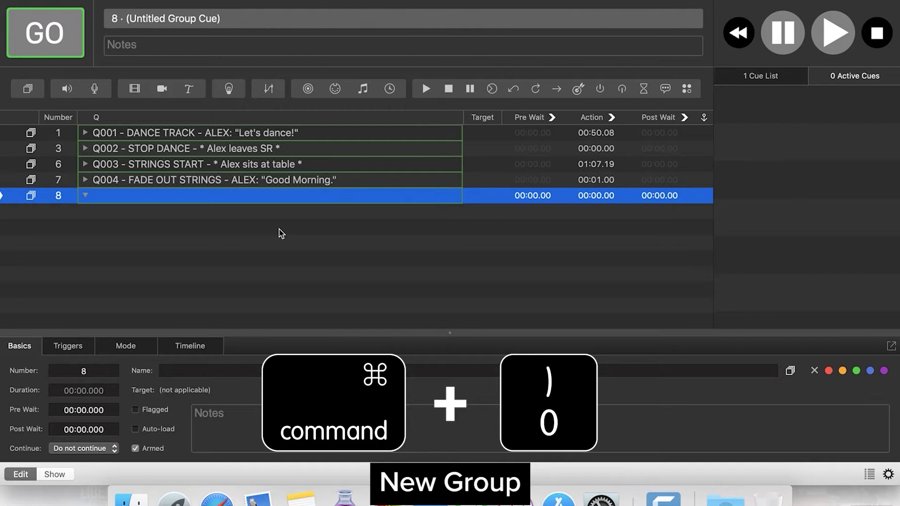
{"action": "key", "text": "super+0"}
{"action": "key", "text": "super+0"}
{"action": "key", "text": "super+0"}
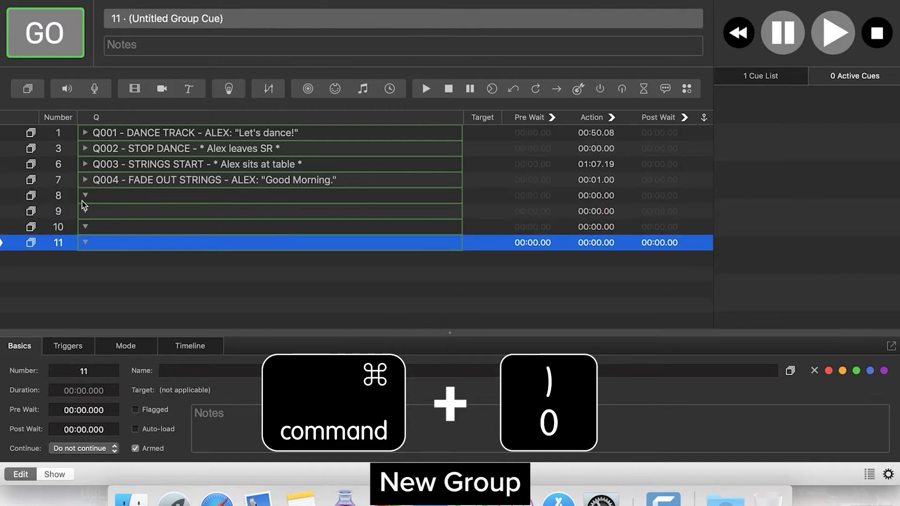
{"action": "left_click", "coordinate": [27, 90]}
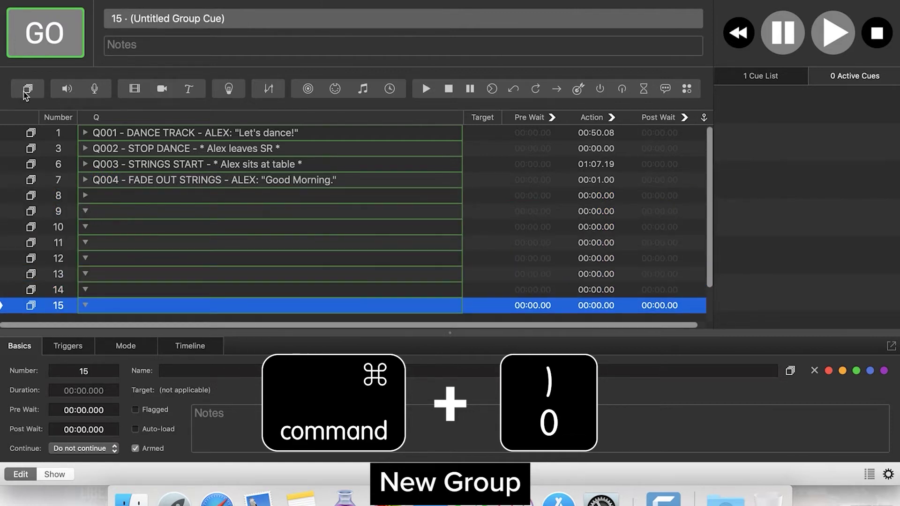
{"action": "left_click", "coordinate": [27, 92]}
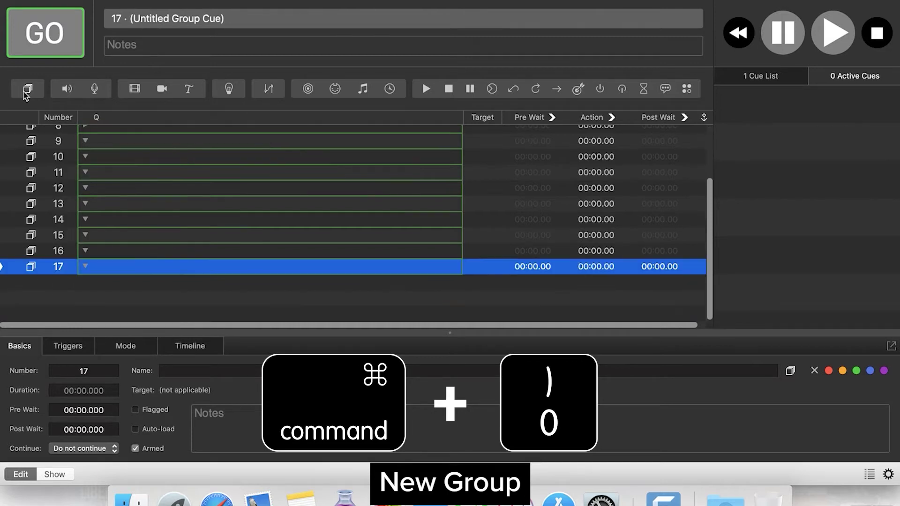
{"action": "left_click", "coordinate": [27, 92]}
{"action": "key", "text": "super+z"}
{"action": "key", "text": "super+z"}
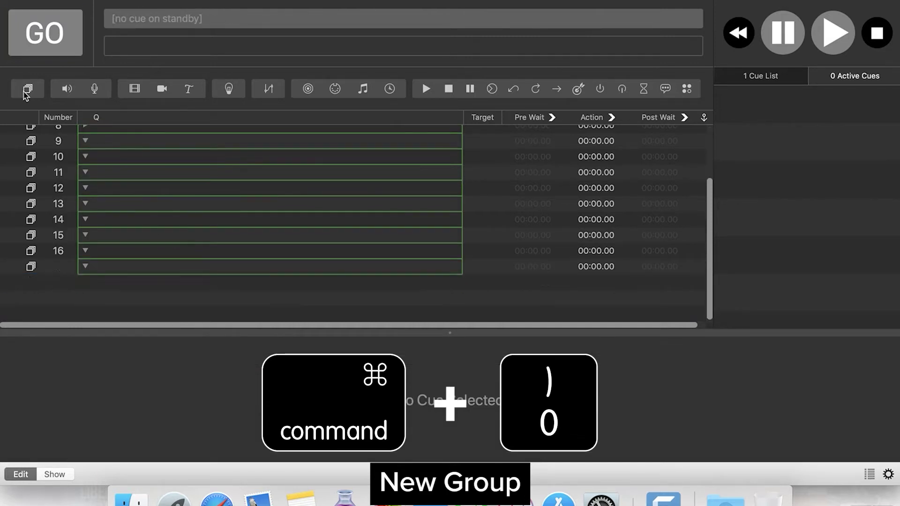
{"action": "key", "text": "super+z"}
{"action": "key", "text": "super+z"}
{"action": "key", "text": "super+z"}
{"action": "key", "text": "super+z"}
{"action": "key", "text": "super+z"}
{"action": "key", "text": "super+z"}
{"action": "key", "text": "super+z"}
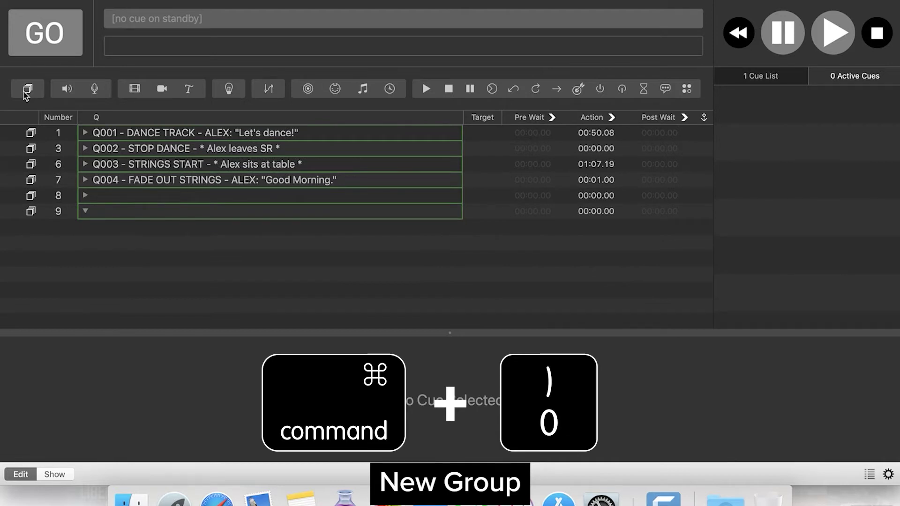
Step: Rename Q001 to 'Q001 - new DANCE TRACK - ALEX: 'Let's dance!'' and deselect it
{"action": "left_click", "coordinate": [220, 134]}
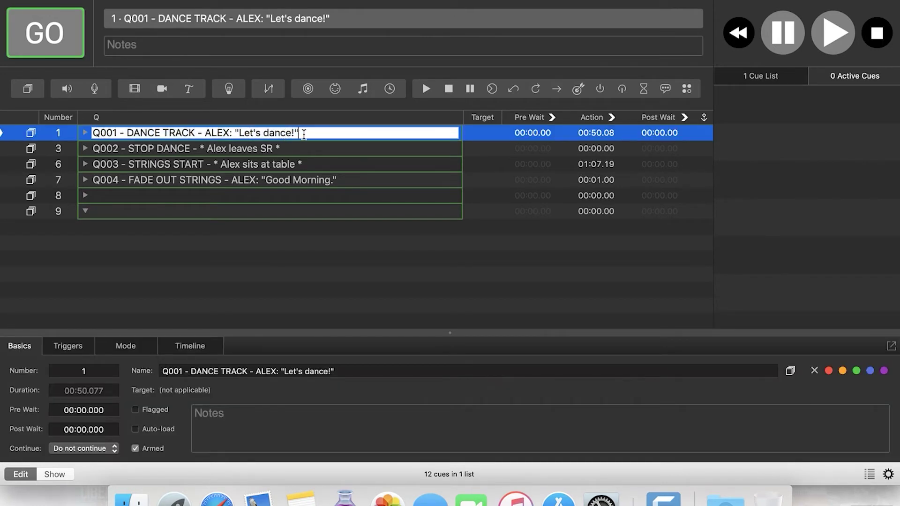
{"action": "left_click", "coordinate": [229, 169]}
{"action": "left_click", "coordinate": [237, 135]}
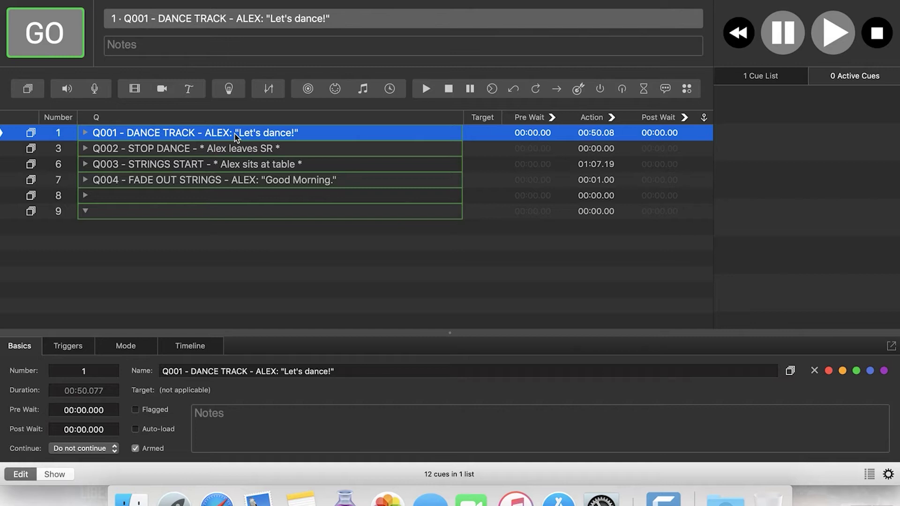
{"action": "key", "text": "q"}
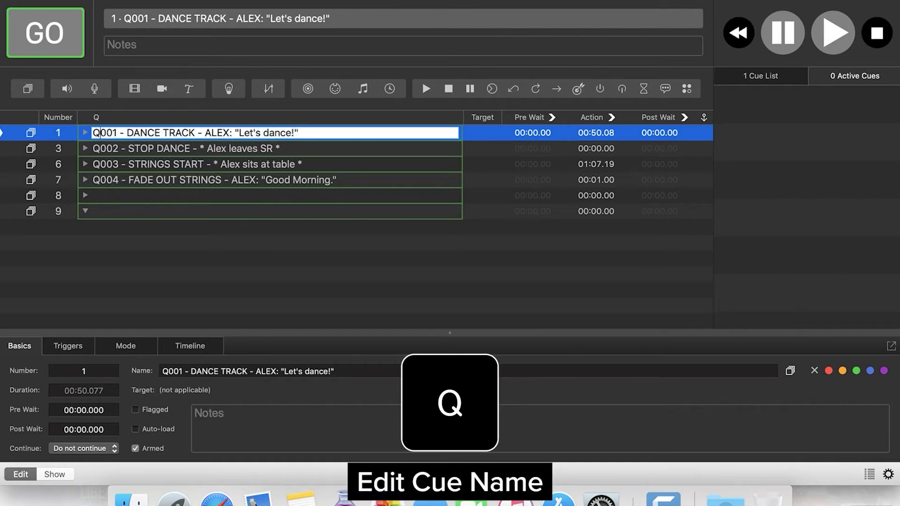
{"action": "key", "text": "shift+Right"}
{"action": "key", "text": "shift+Right"}
{"action": "type", "text": "new"}
{"action": "key", "text": "Return"}
{"action": "key", "text": "q"}
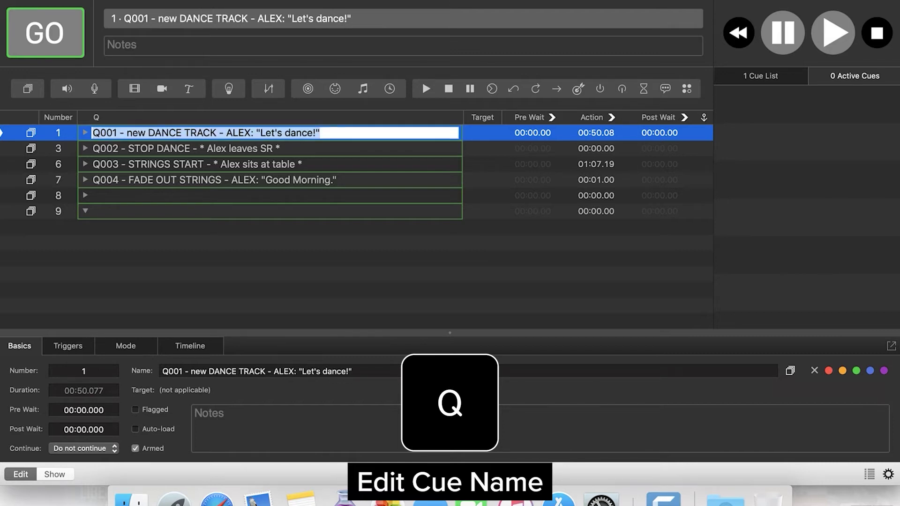
{"action": "left_click", "coordinate": [240, 230]}
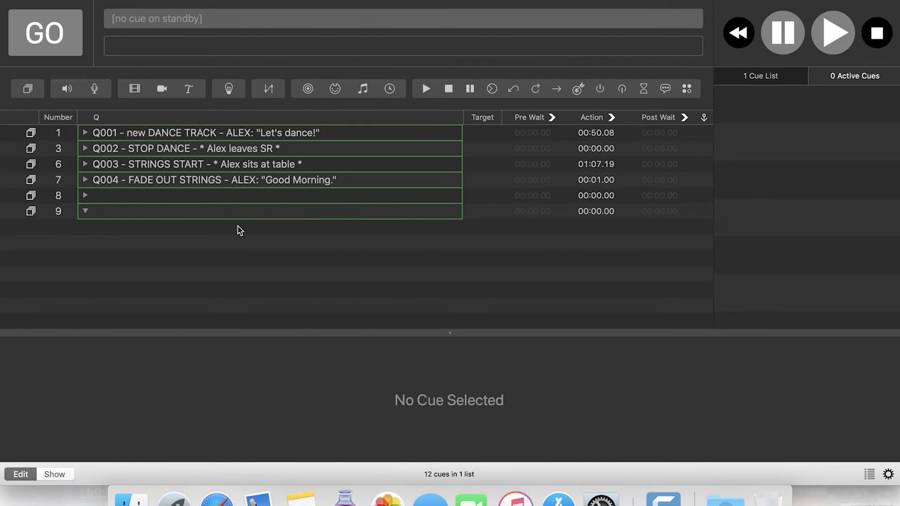
Step: Expand Q004 and set its Dramatic Strings fade-and-stop duration to 3, then 2.5 seconds
{"action": "left_click", "coordinate": [328, 187]}
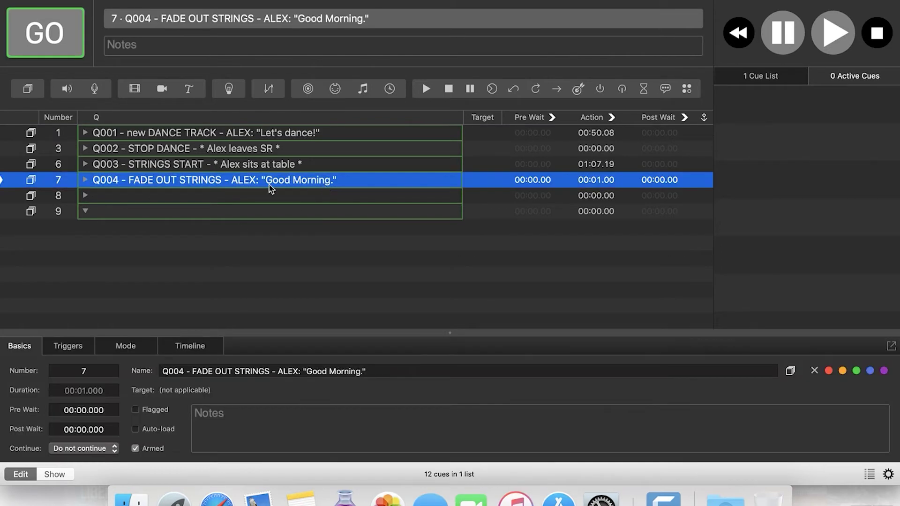
{"action": "left_click", "coordinate": [85, 180]}
{"action": "left_click", "coordinate": [201, 200]}
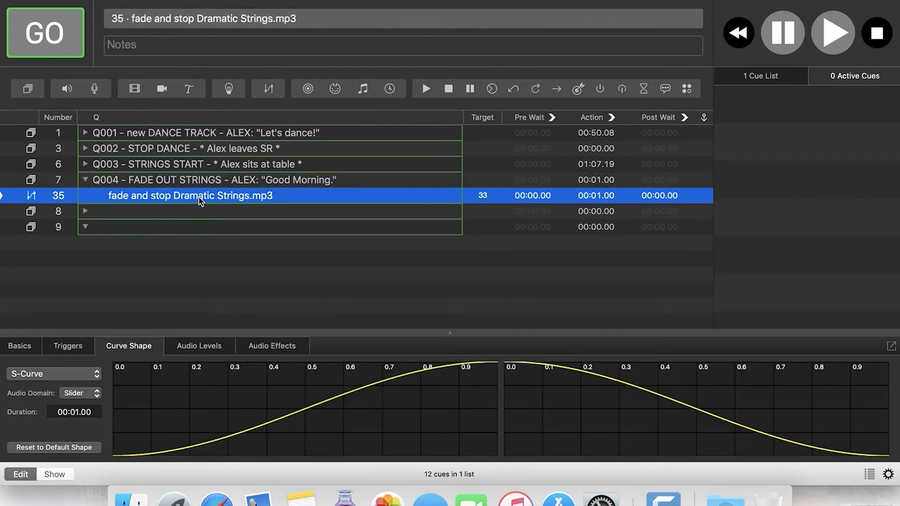
{"action": "double_click", "coordinate": [599, 197]}
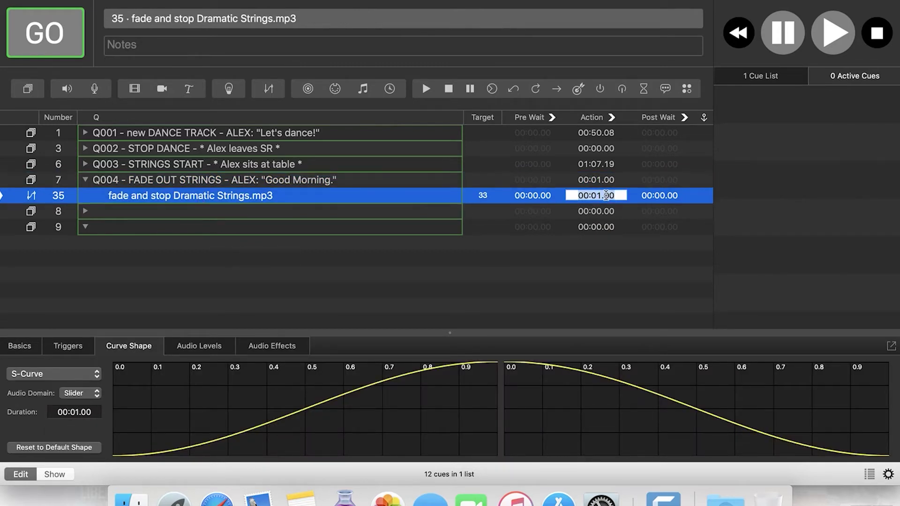
{"action": "left_click", "coordinate": [74, 412]}
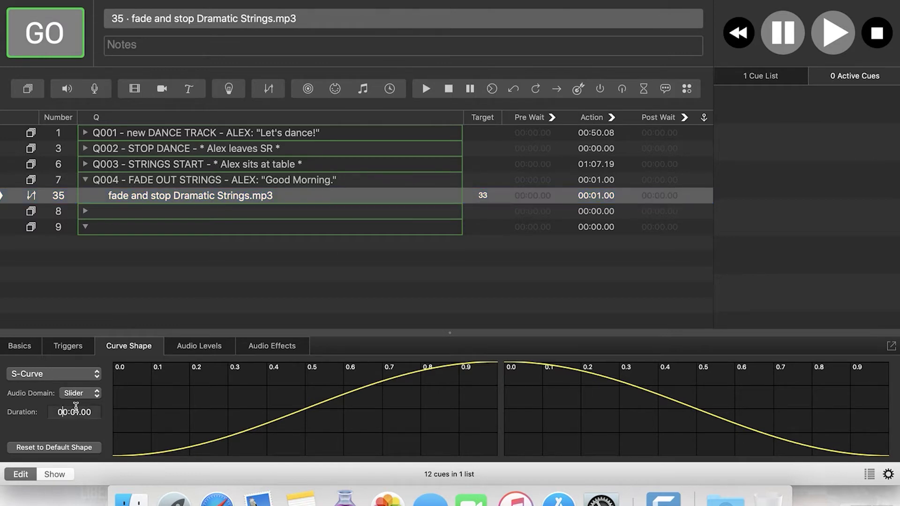
{"action": "left_click", "coordinate": [325, 204]}
{"action": "type", "text": "d"}
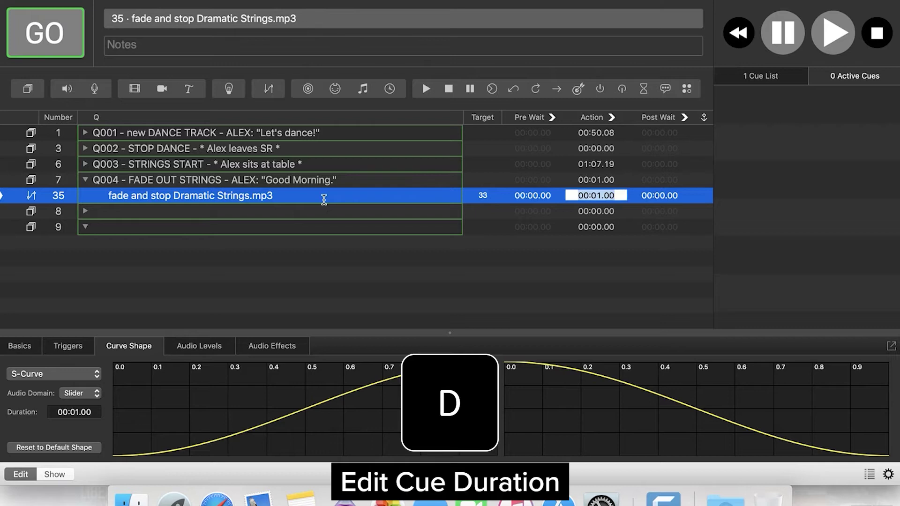
{"action": "type", "text": "3"}
{"action": "key", "text": "Return"}
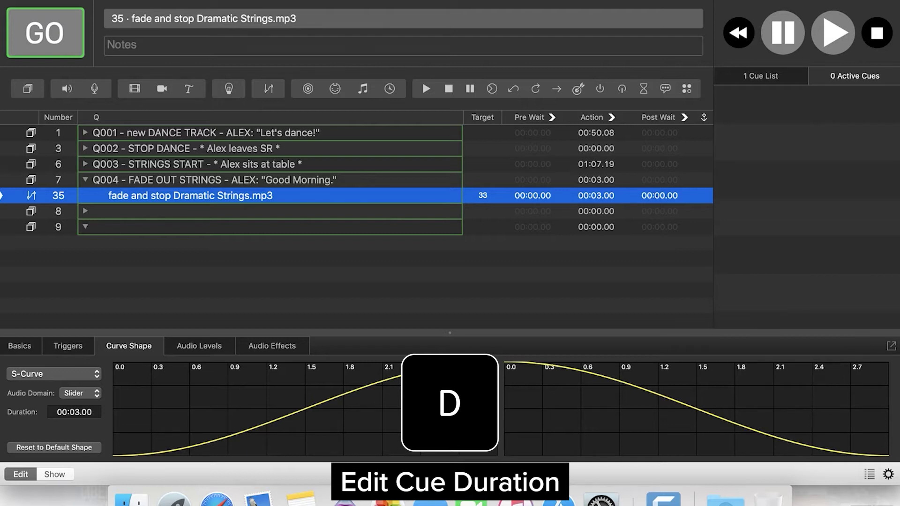
{"action": "type", "text": "d"}
{"action": "type", "text": "2"}
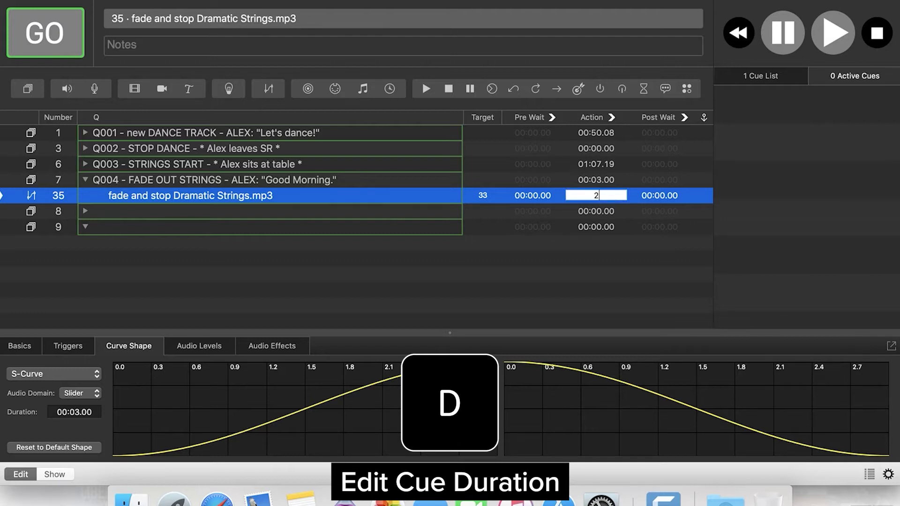
{"action": "type", "text": ".5"}
{"action": "key", "text": "Return"}
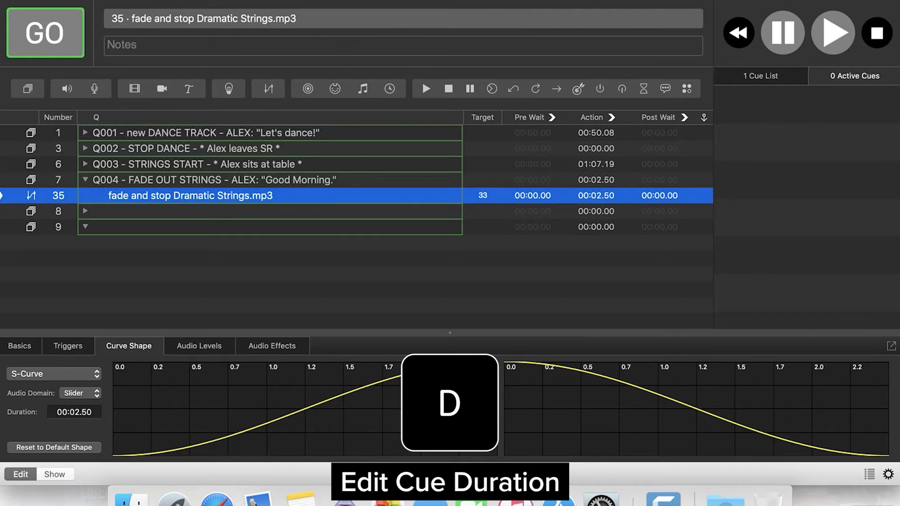
Step: Expand Q003 and add a fade cue for Dramatic Strings.mp3, checking its levels and curve
{"action": "left_click", "coordinate": [85, 164]}
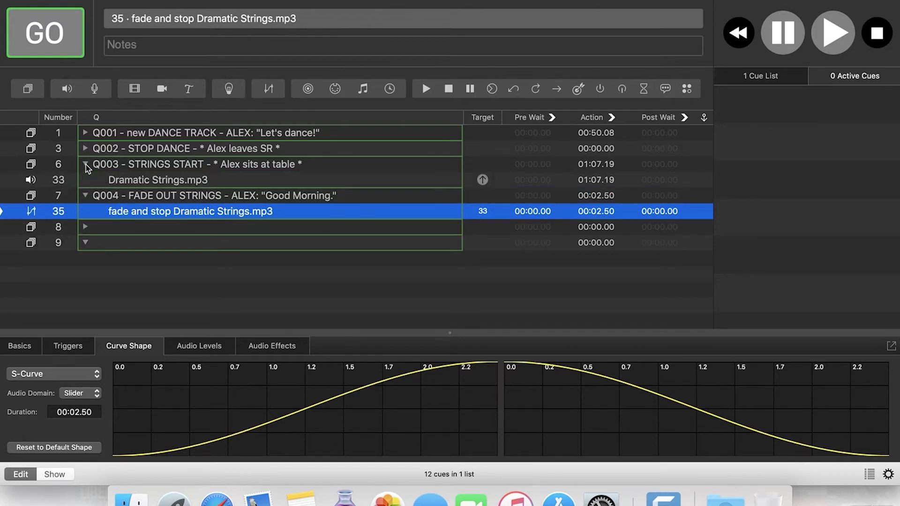
{"action": "left_click", "coordinate": [163, 181]}
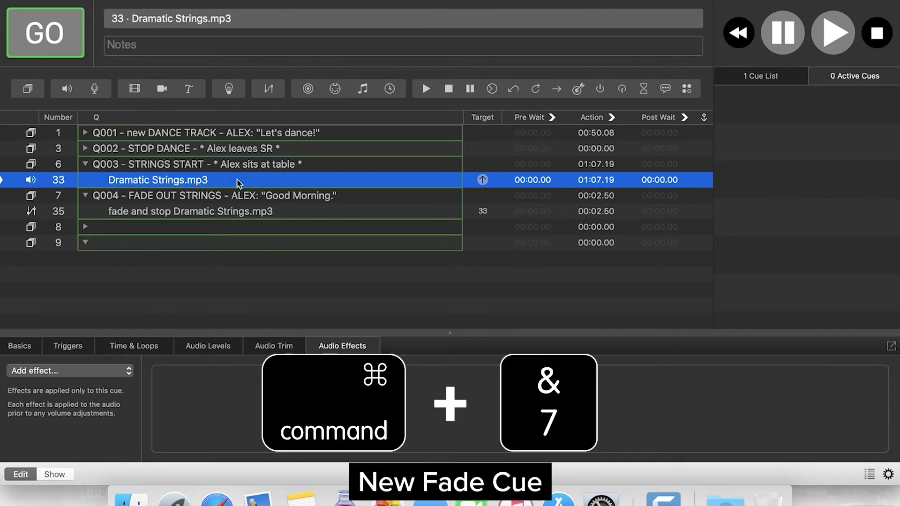
{"action": "key", "text": "super+7"}
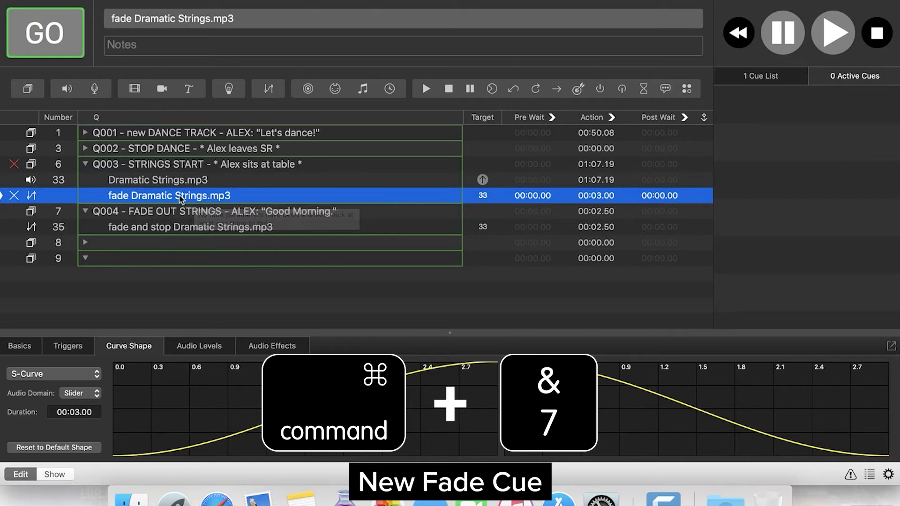
{"action": "left_click", "coordinate": [197, 346]}
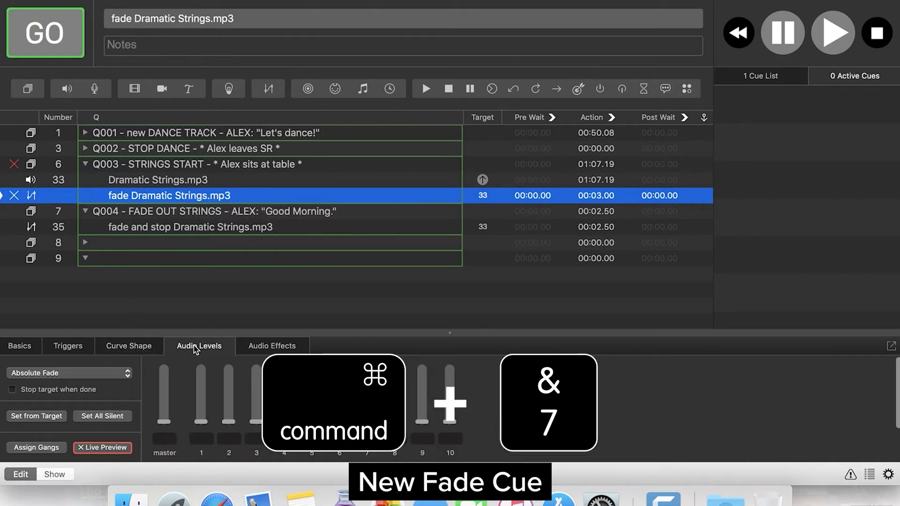
{"action": "left_click", "coordinate": [147, 348]}
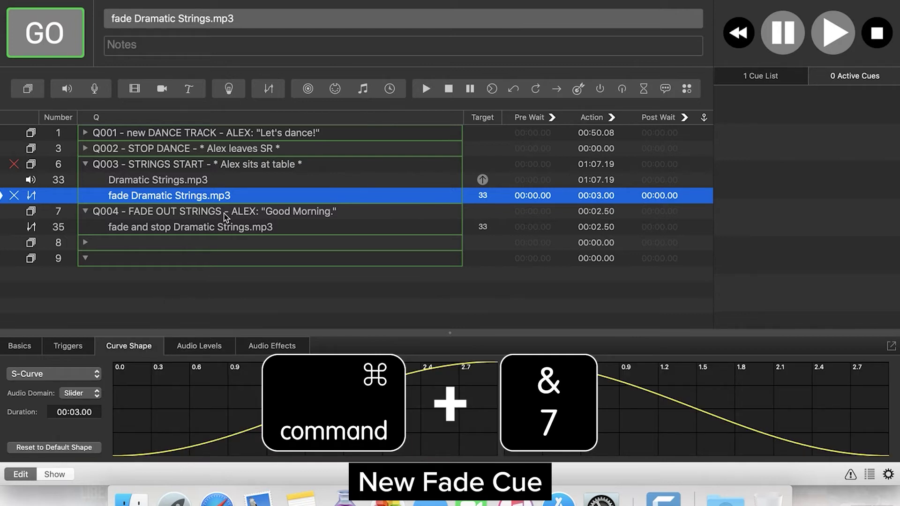
Step: Add a second fade cue for Dramatic Strings.mp3, then delete both fades
{"action": "left_click", "coordinate": [194, 185]}
{"action": "key", "text": "super+7"}
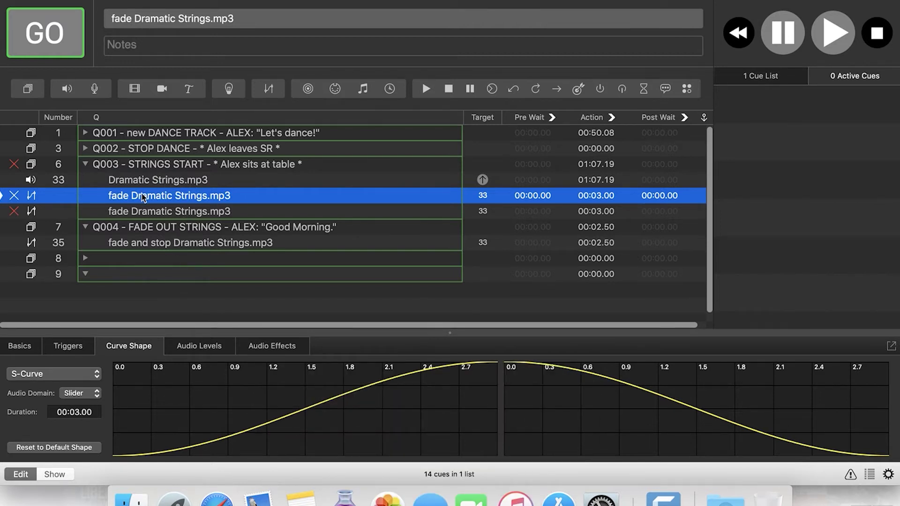
{"action": "key", "text": "Delete"}
{"action": "key", "text": "Delete"}
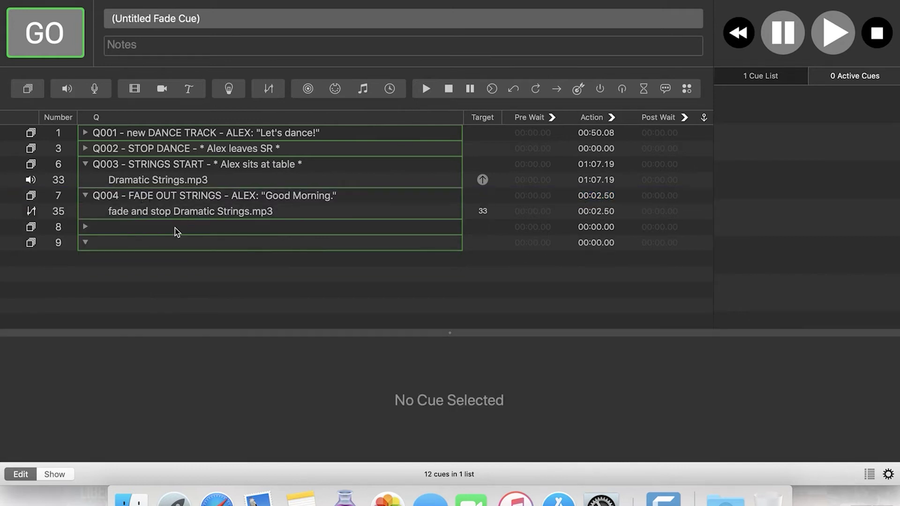
Step: Add empty group cues, insert more after cue 10, then select cues 1 through 17
{"action": "left_click", "coordinate": [28, 89]}
{"action": "left_click", "coordinate": [28, 89]}
{"action": "left_click", "coordinate": [29, 89]}
{"action": "left_click", "coordinate": [29, 89]}
{"action": "left_click", "coordinate": [28, 89]}
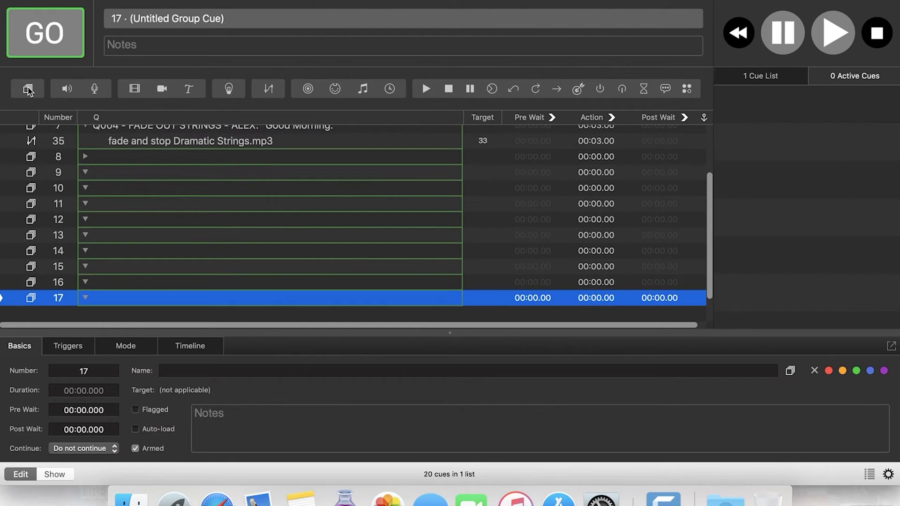
{"action": "left_click", "coordinate": [136, 194]}
{"action": "key", "text": "super+0"}
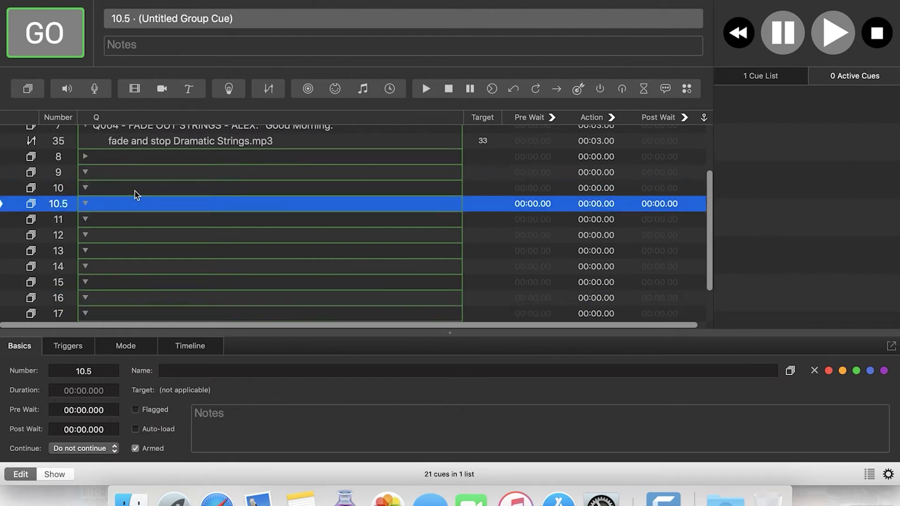
{"action": "key", "text": "super+0"}
{"action": "key", "text": "super+0"}
{"action": "key", "text": "super+0"}
{"action": "key", "text": "super+0"}
{"action": "key", "text": "super+0"}
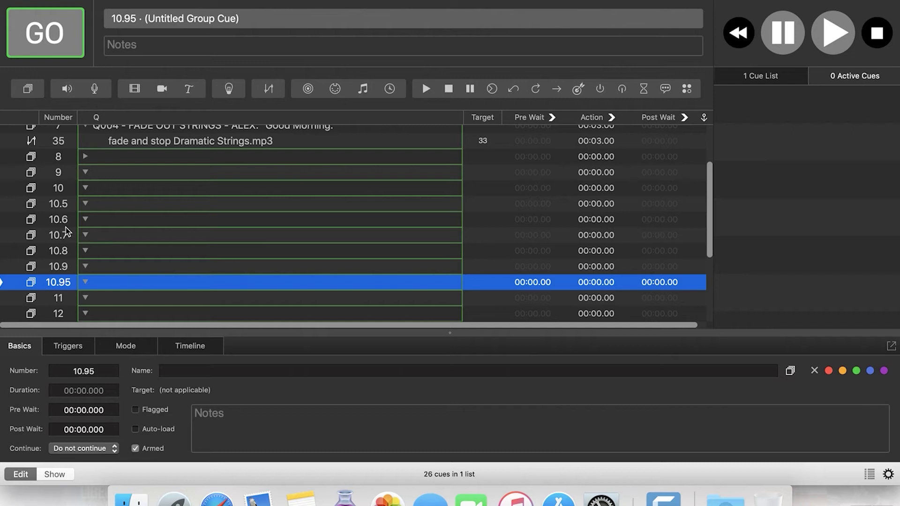
{"action": "scroll", "coordinate": [183, 233], "scroll_direction": "up", "scroll_amount": 5}
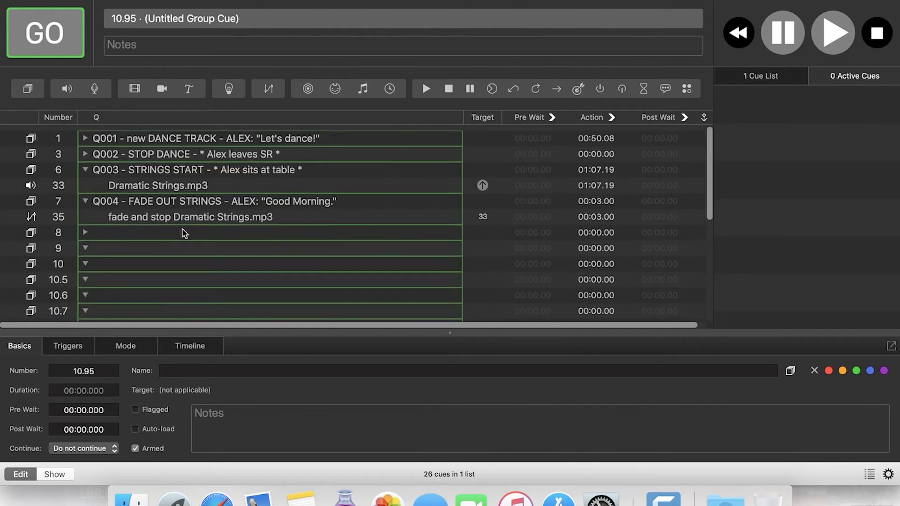
{"action": "left_click", "coordinate": [186, 138]}
{"action": "scroll", "coordinate": [213, 204], "scroll_direction": "down", "scroll_amount": 5}
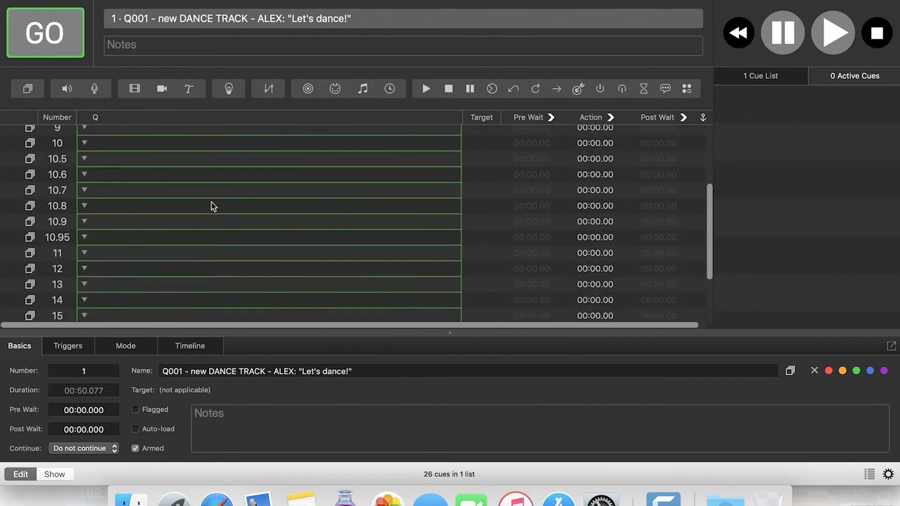
{"action": "scroll", "coordinate": [213, 204], "scroll_direction": "down", "scroll_amount": 3}
{"action": "left_click", "coordinate": [214, 273], "text": "shift"}
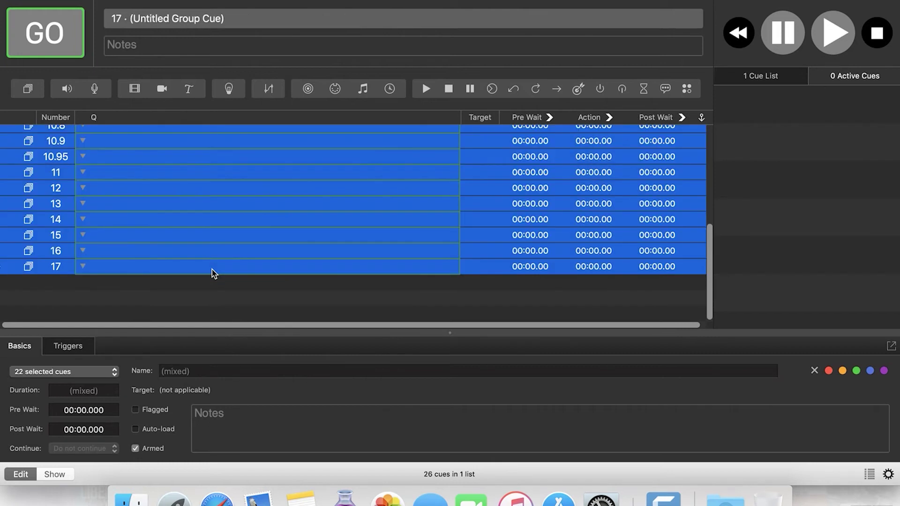
{"action": "scroll", "coordinate": [229, 208], "scroll_direction": "up", "scroll_amount": 8}
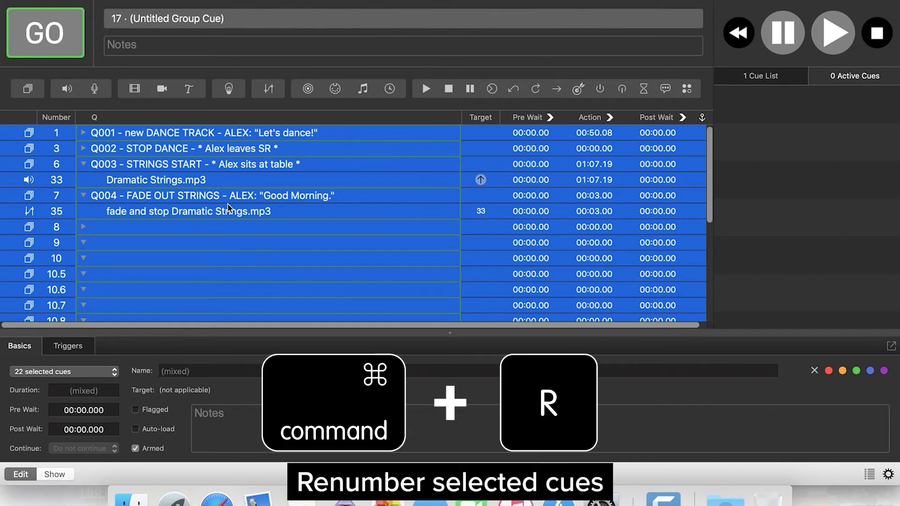
Step: Renumber the selected cues starting at 1 with an increment of 1
{"action": "key", "text": "super+r"}
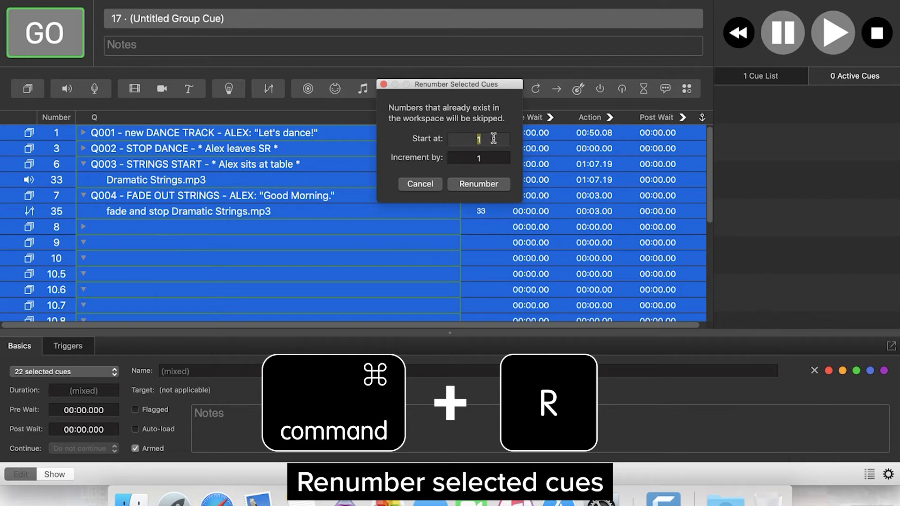
{"action": "key", "text": "BackSpace"}
{"action": "left_click", "coordinate": [488, 159]}
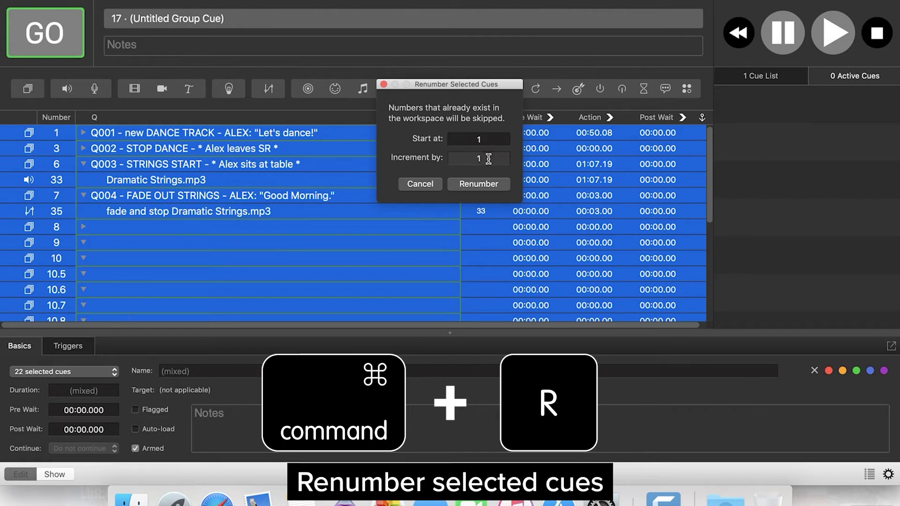
{"action": "key", "text": "BackSpace"}
{"action": "type", "text": "0.5"}
{"action": "key", "text": "BackSpace"}
{"action": "key", "text": "BackSpace"}
{"action": "key", "text": "BackSpace"}
{"action": "type", "text": "1"}
{"action": "left_click", "coordinate": [484, 185]}
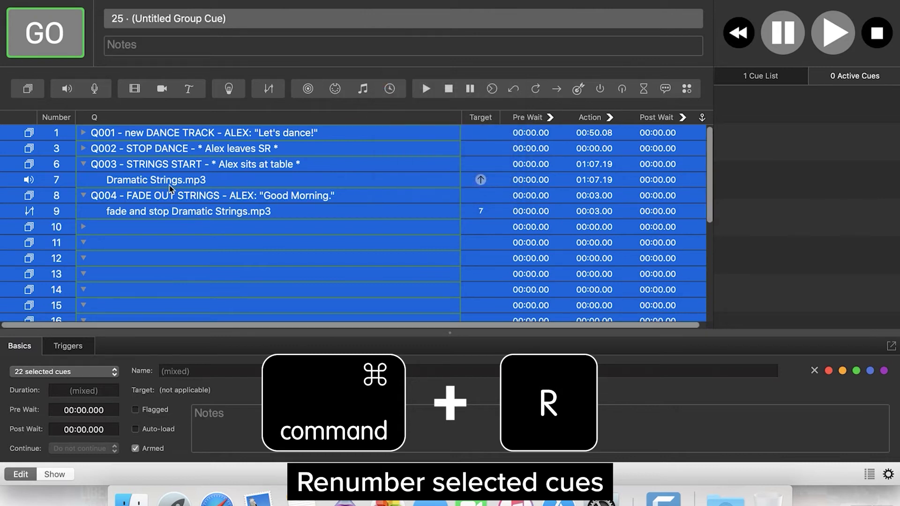
{"action": "scroll", "coordinate": [55, 140], "scroll_direction": "down", "scroll_amount": 3}
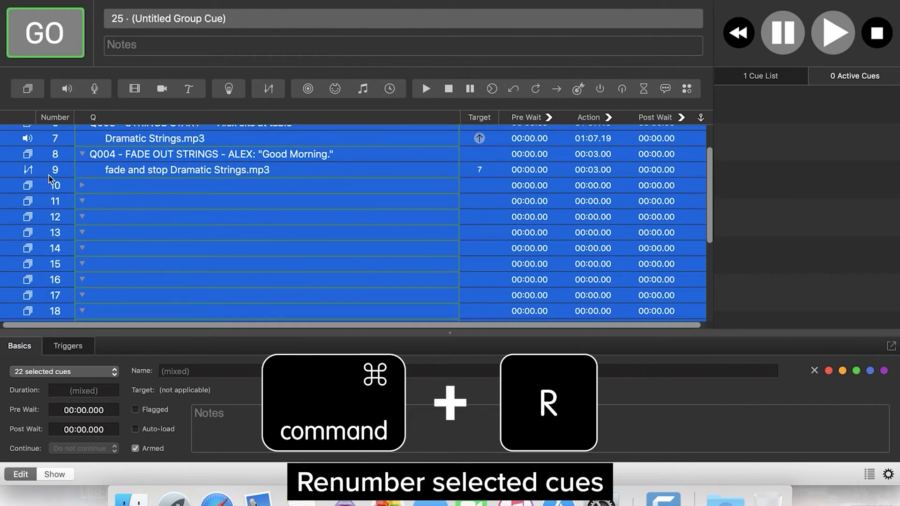
{"action": "scroll", "coordinate": [50, 180], "scroll_direction": "down", "scroll_amount": 4}
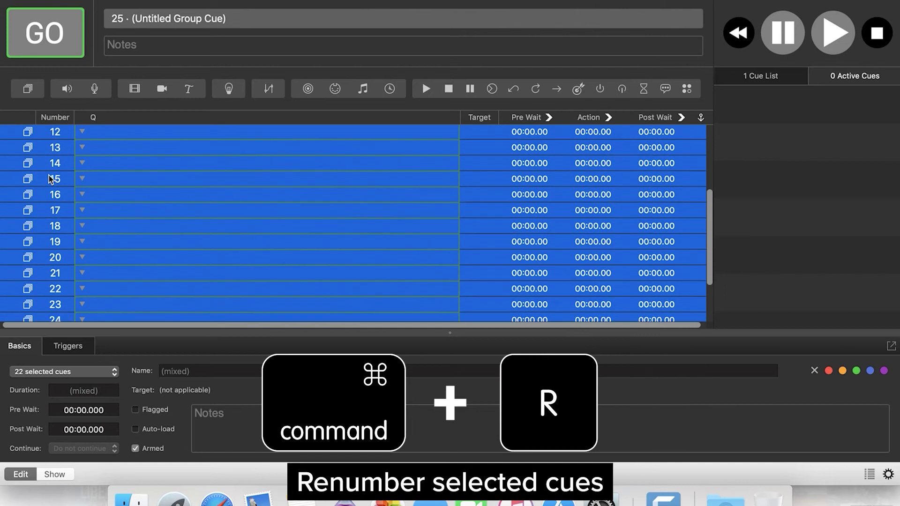
{"action": "scroll", "coordinate": [52, 179], "scroll_direction": "down", "scroll_amount": 5}
{"action": "scroll", "coordinate": [71, 191], "scroll_direction": "down", "scroll_amount": 3}
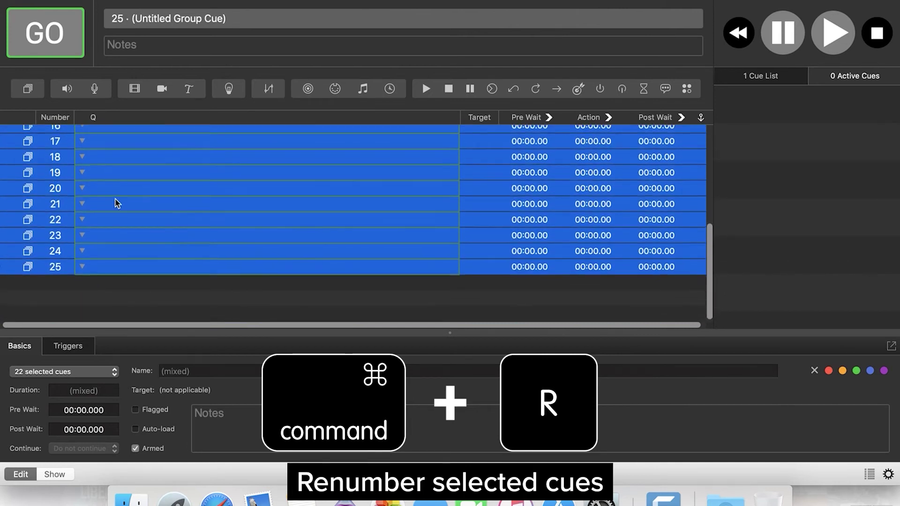
{"action": "scroll", "coordinate": [116, 203], "scroll_direction": "up", "scroll_amount": 4}
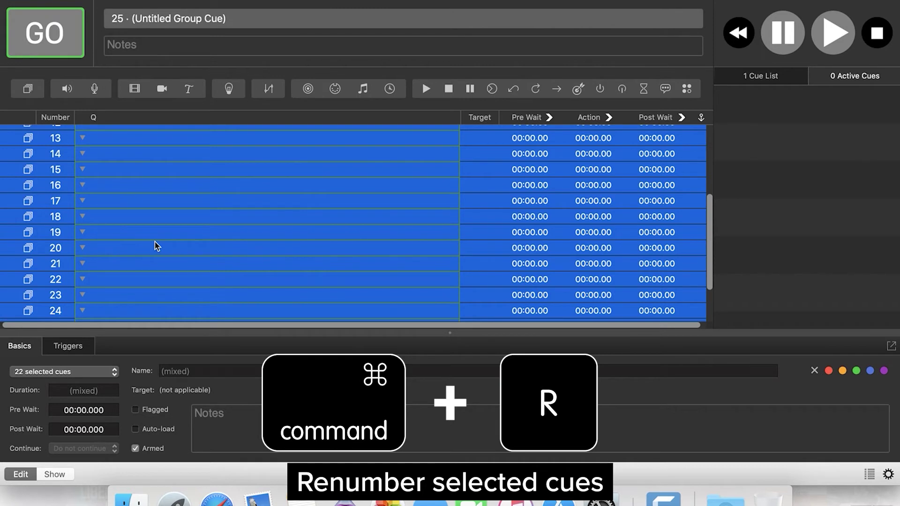
{"action": "scroll", "coordinate": [156, 247], "scroll_direction": "up", "scroll_amount": 3}
{"action": "scroll", "coordinate": [156, 246], "scroll_direction": "up", "scroll_amount": 5}
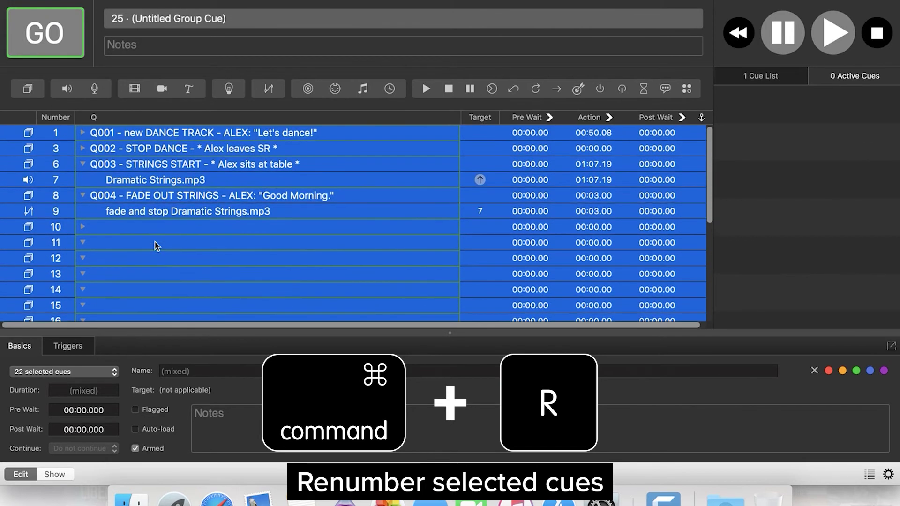
Step: Confirm the renumbering of the selected cues again, then select group cue 10
{"action": "key", "text": "super+r"}
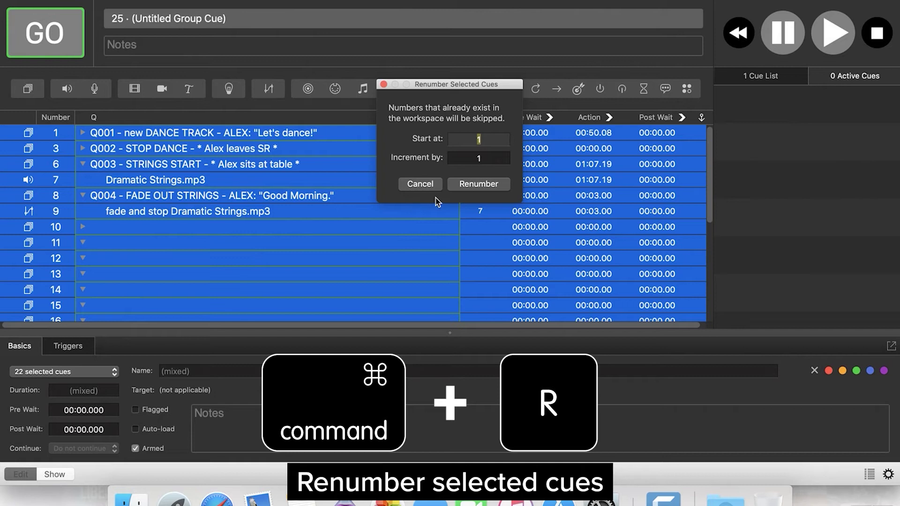
{"action": "left_click", "coordinate": [478, 184]}
{"action": "left_click", "coordinate": [287, 227]}
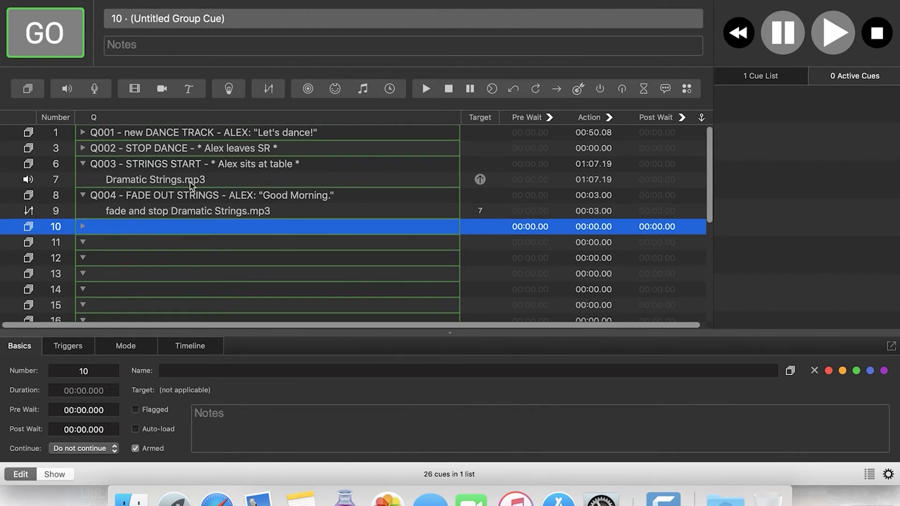
{"action": "scroll", "coordinate": [191, 186], "scroll_direction": "down", "scroll_amount": 3}
{"action": "scroll", "coordinate": [191, 186], "scroll_direction": "down", "scroll_amount": 3}
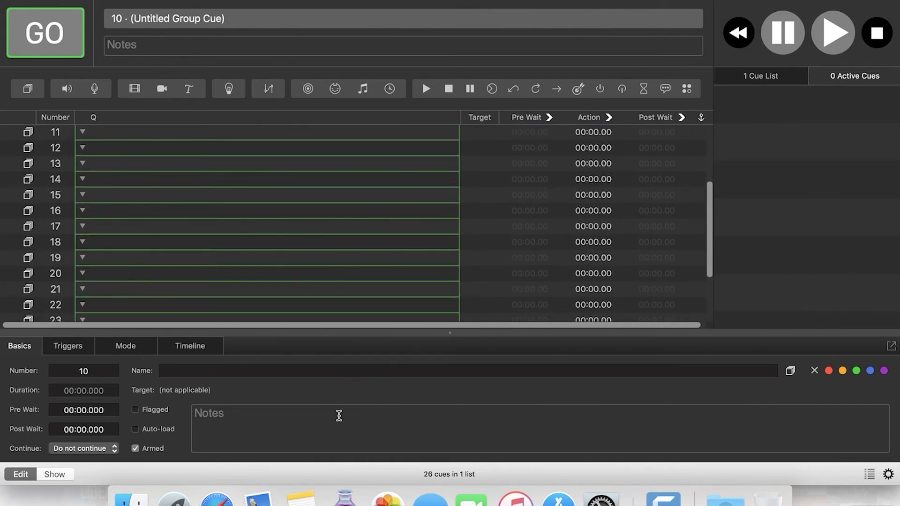
Step: Toggle the inspector off, on and off again, then switch QLab to full screen
{"action": "key", "text": "super+i"}
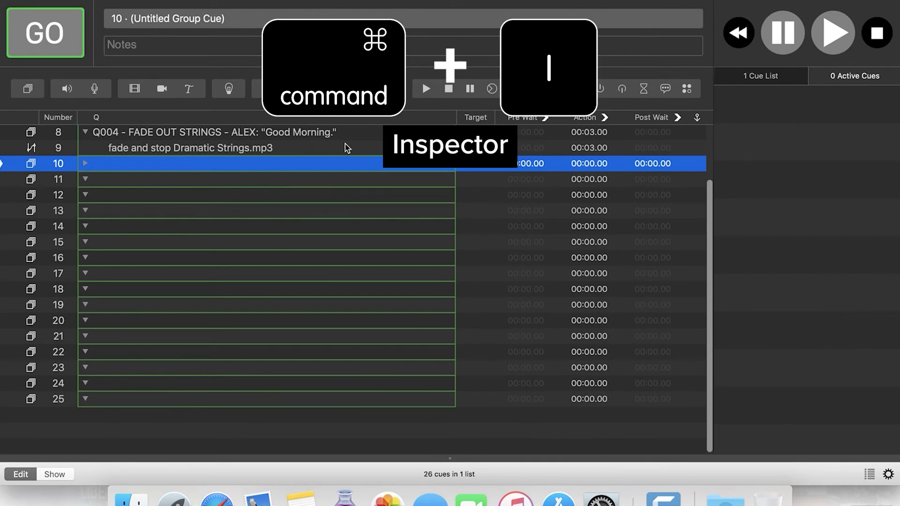
{"action": "key", "text": "super+i"}
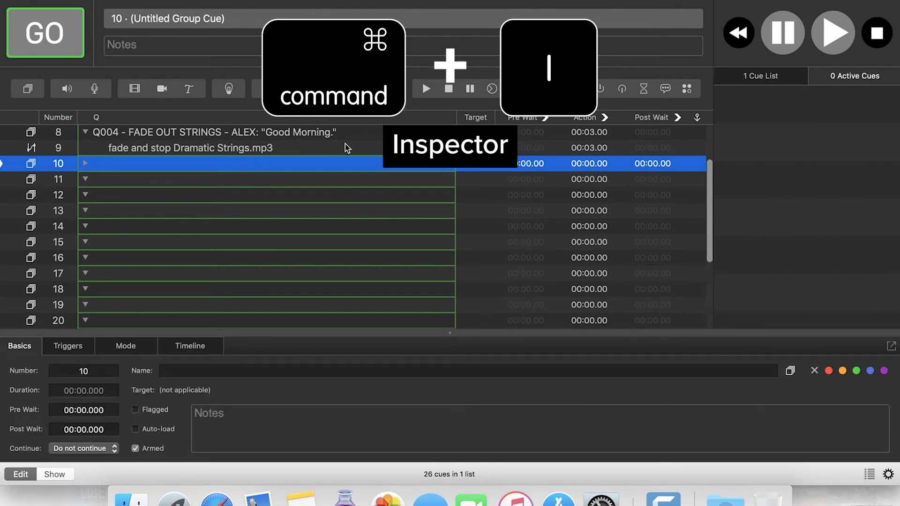
{"action": "key", "text": "super+i"}
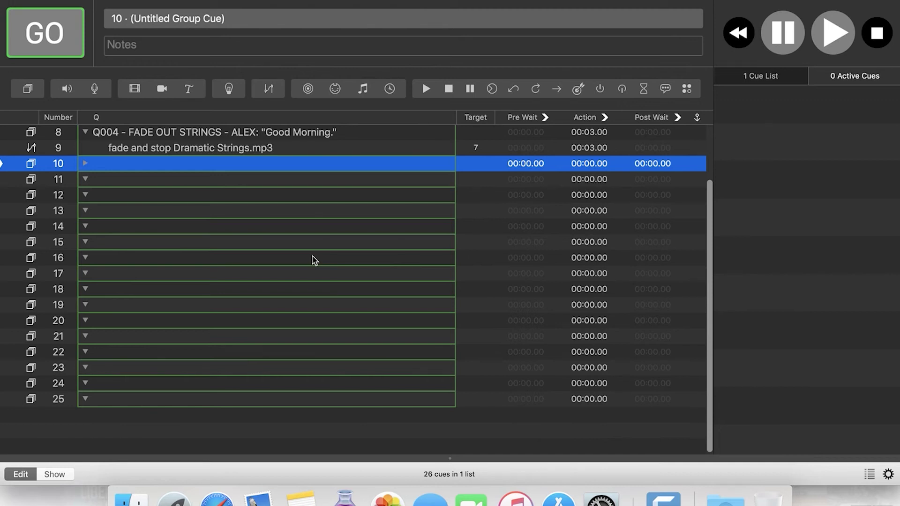
{"action": "key", "text": "shift+super+f"}
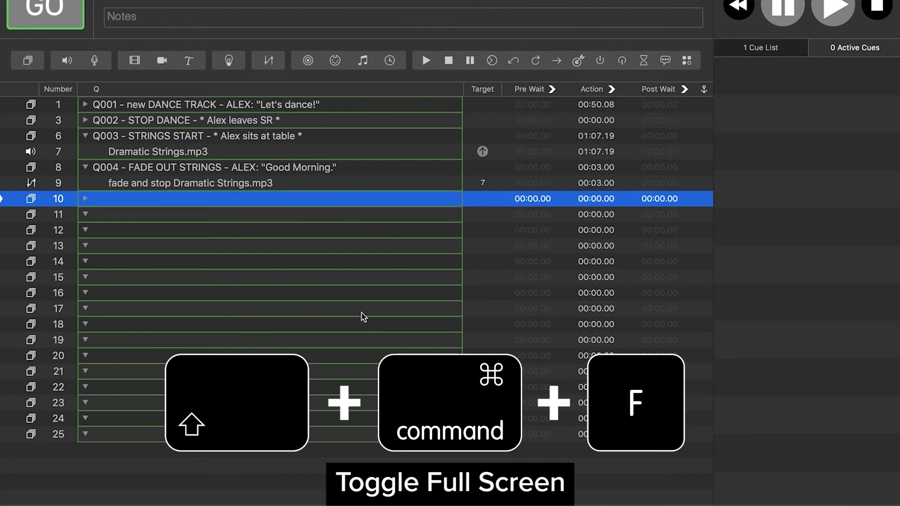
{"action": "key", "text": "shift+super+f"}
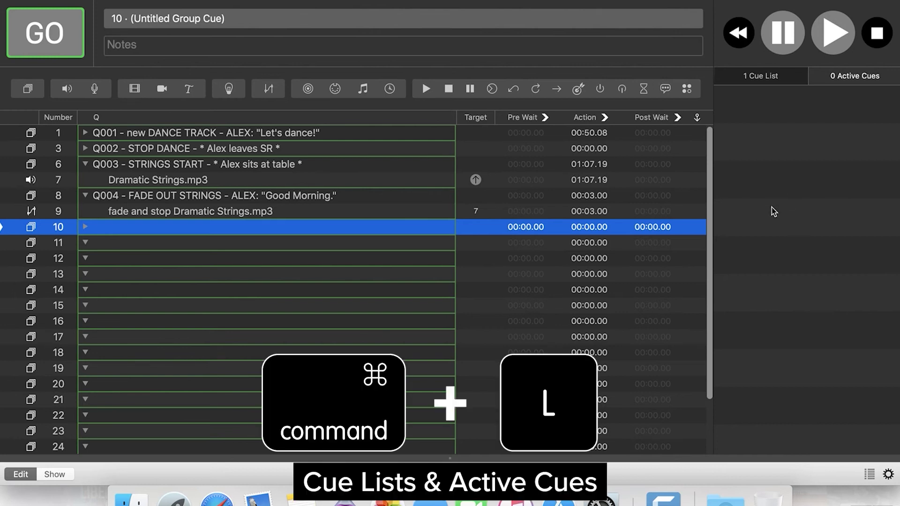
Step: Toggle the Cue Lists and Active Cues sidebar several times, ending with it hidden
{"action": "key", "text": "super+l"}
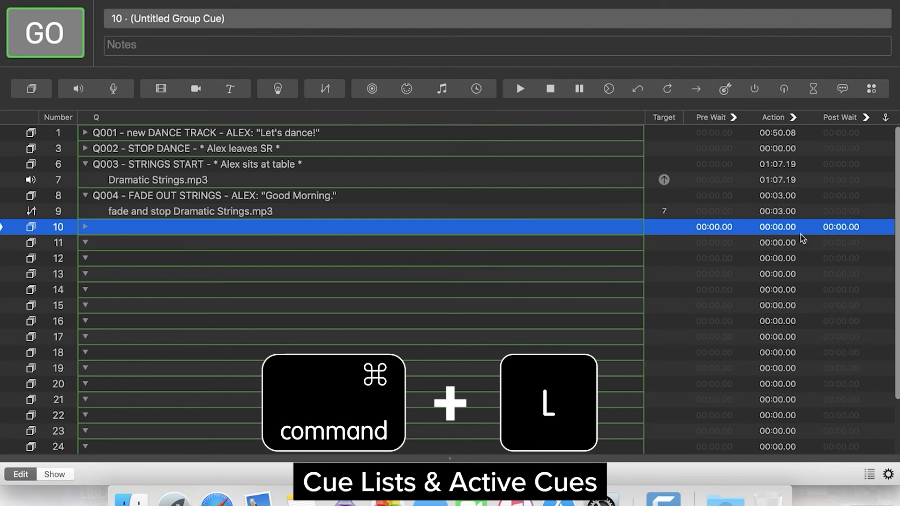
{"action": "left_click", "coordinate": [870, 474]}
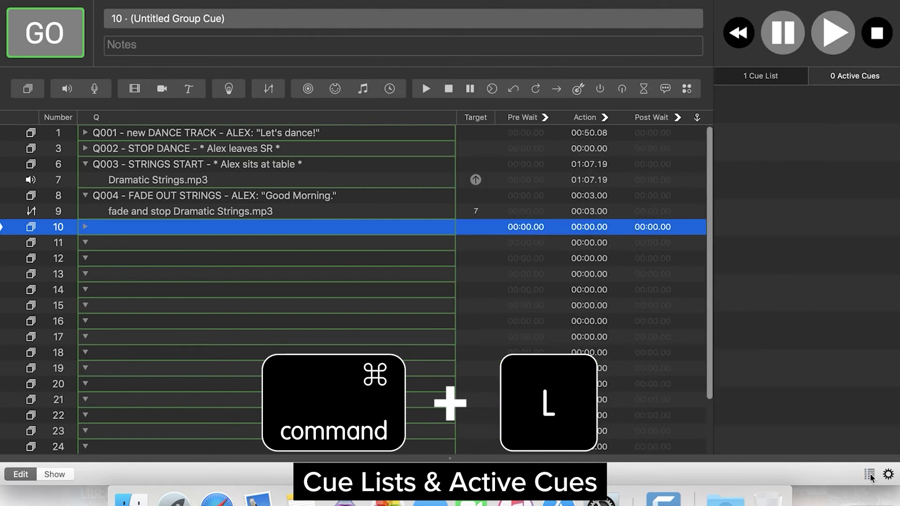
{"action": "left_click", "coordinate": [870, 475]}
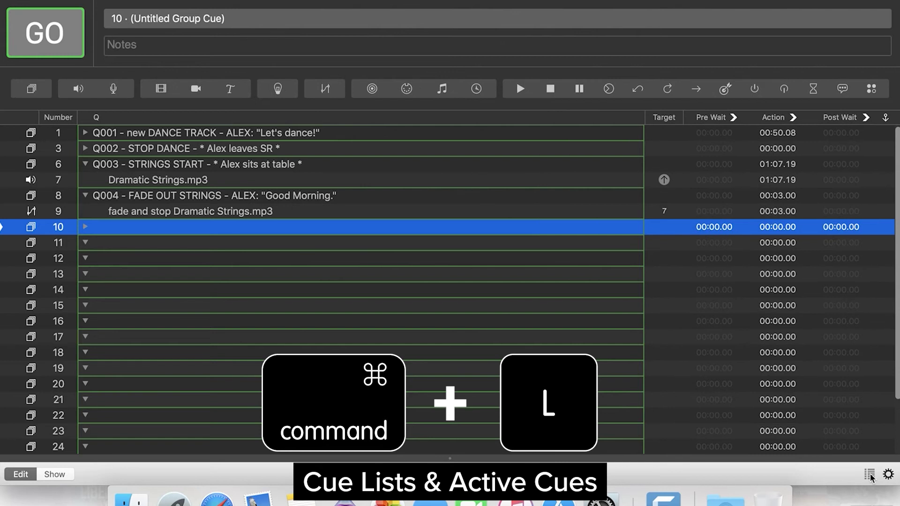
{"action": "left_click", "coordinate": [870, 475]}
{"action": "left_click", "coordinate": [870, 475]}
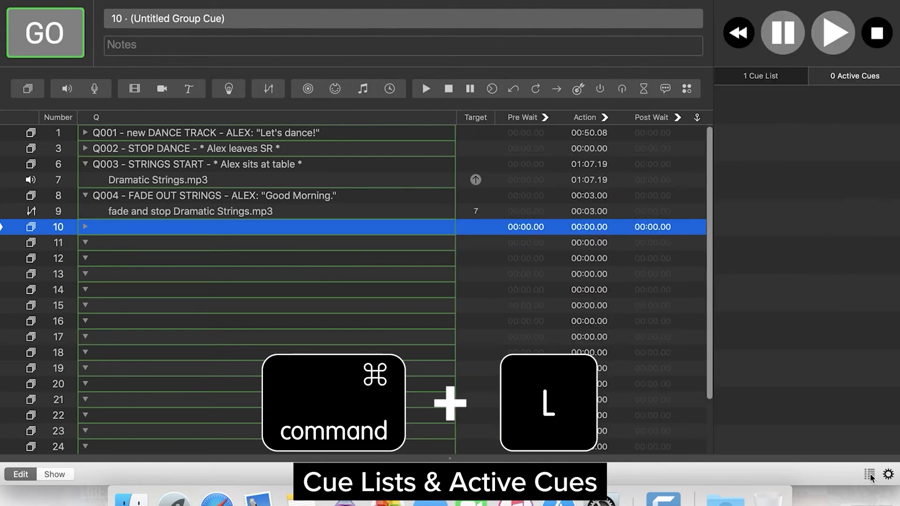
{"action": "key", "text": "super+l"}
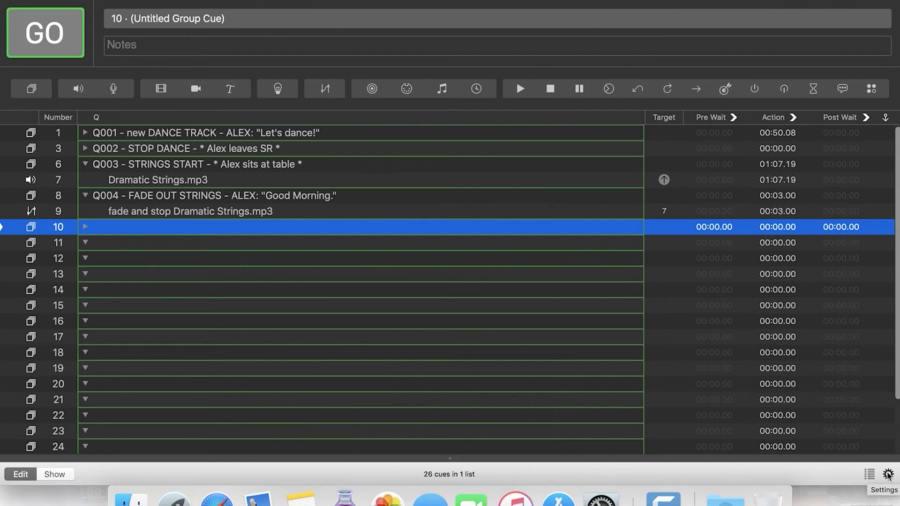
{"action": "left_click", "coordinate": [889, 474]}
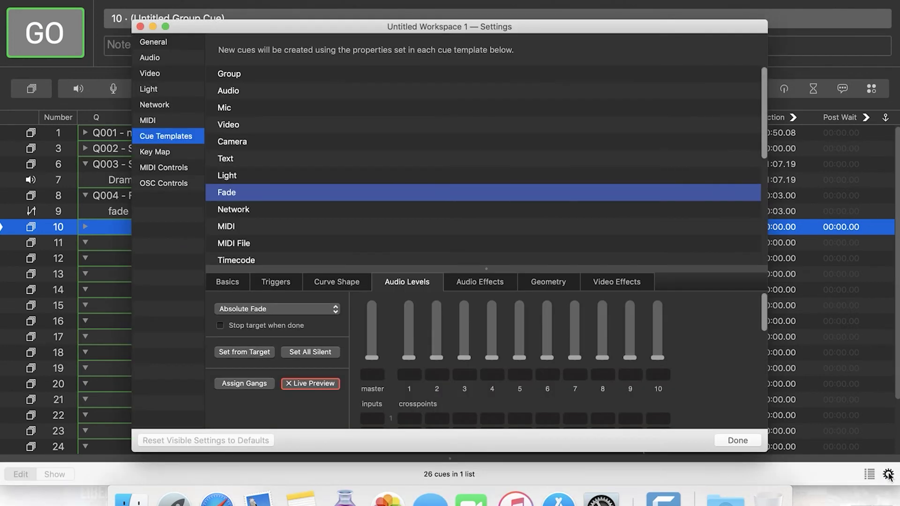
{"action": "left_click", "coordinate": [888, 475]}
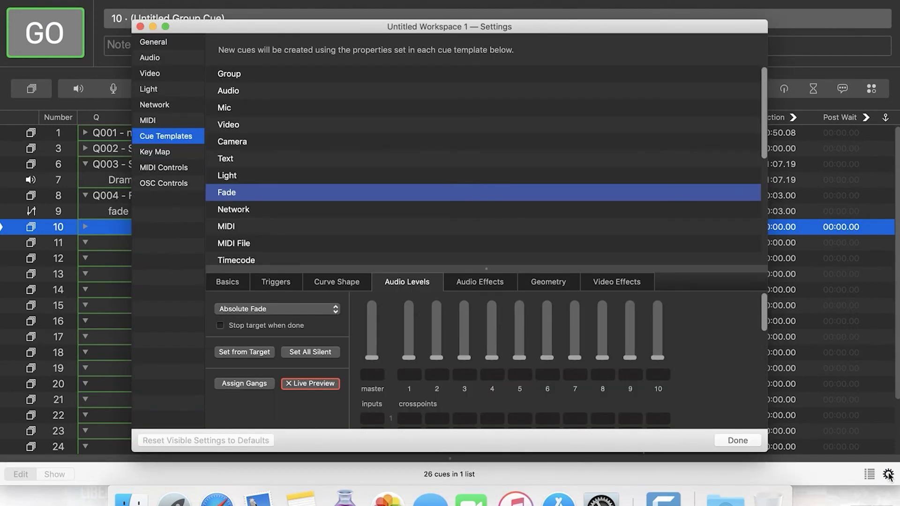
{"action": "left_click", "coordinate": [739, 443]}
{"action": "key", "text": "super+comma"}
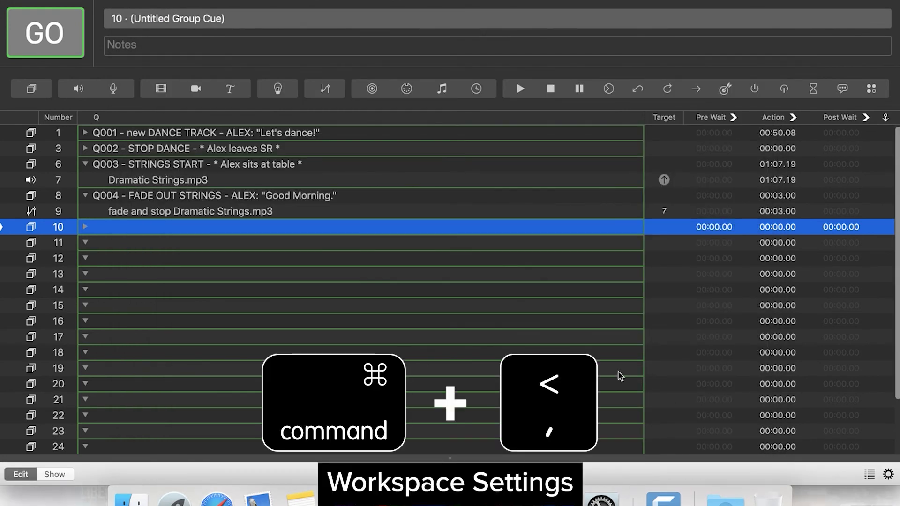
{"action": "key", "text": "super+comma"}
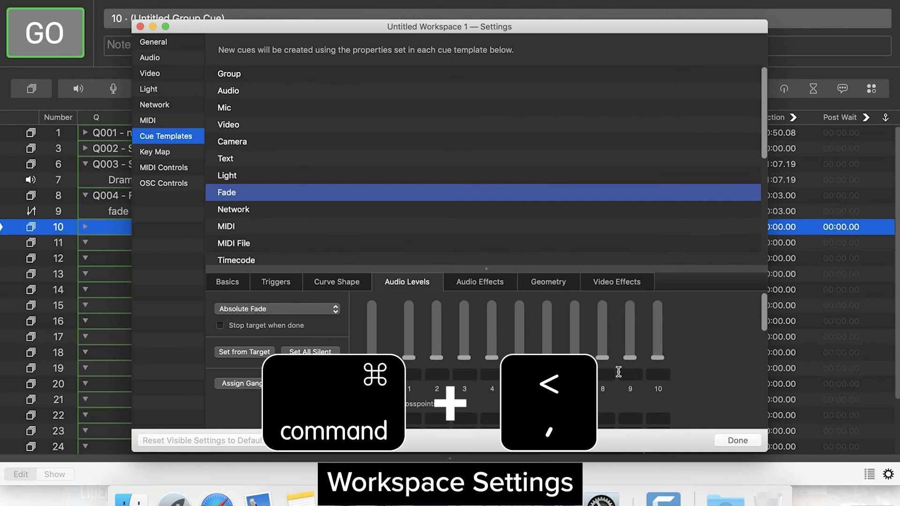
{"action": "key", "text": "super+comma"}
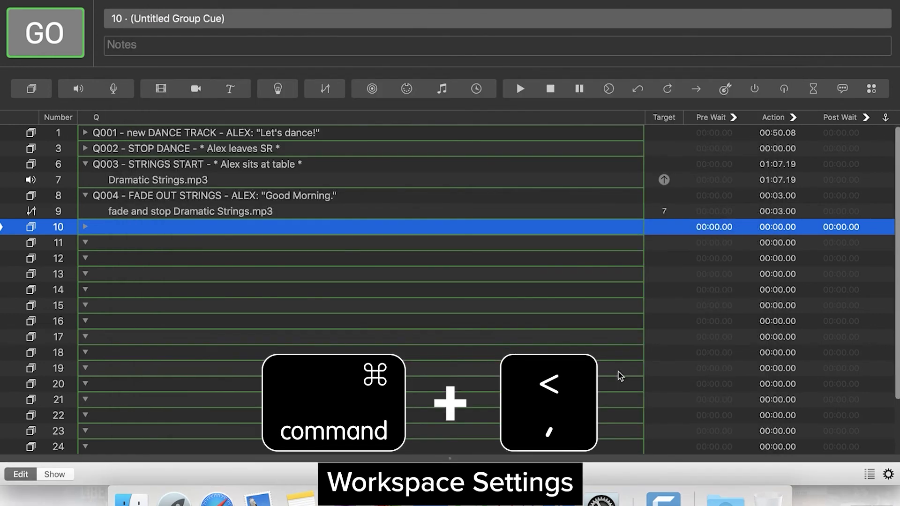
{"action": "key", "text": "super+comma"}
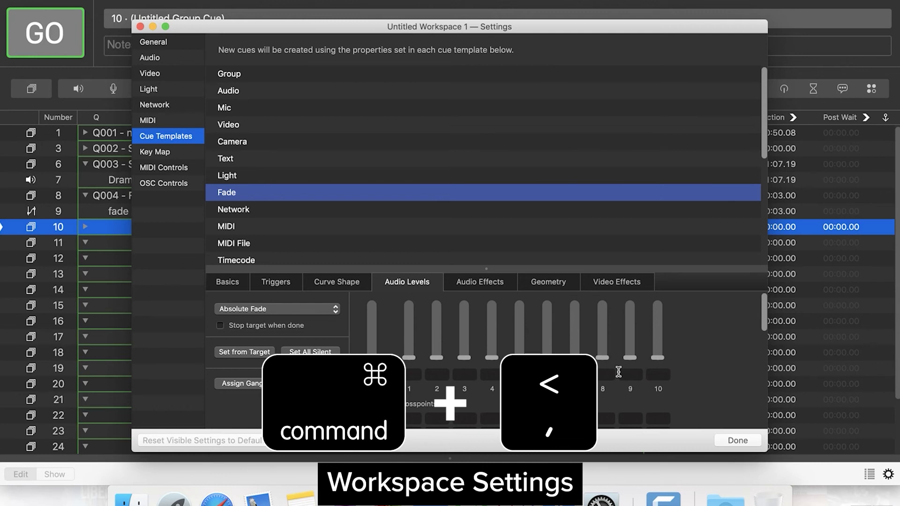
{"action": "key", "text": "super+comma"}
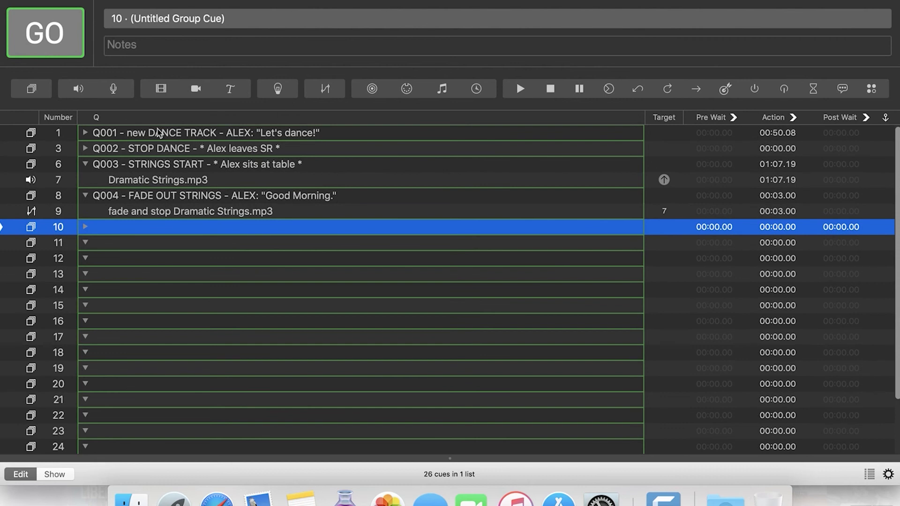
Step: Expand the Q001 and Q002 groups by their disclosure triangles, then select cue Q001
{"action": "left_click", "coordinate": [85, 133]}
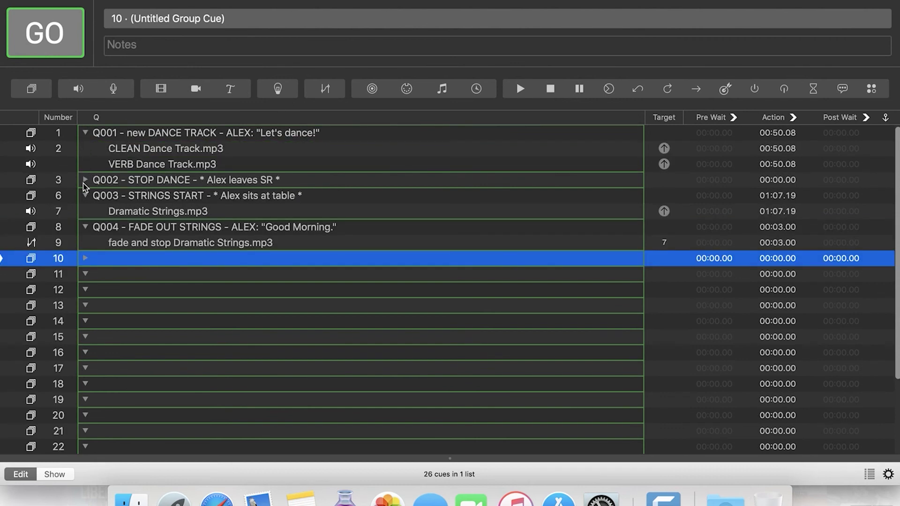
{"action": "left_click", "coordinate": [85, 180]}
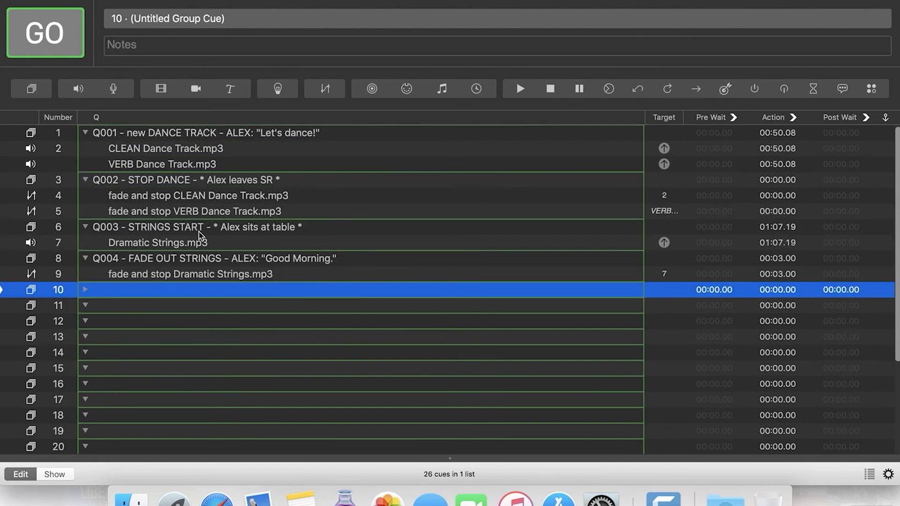
{"action": "left_click", "coordinate": [222, 137]}
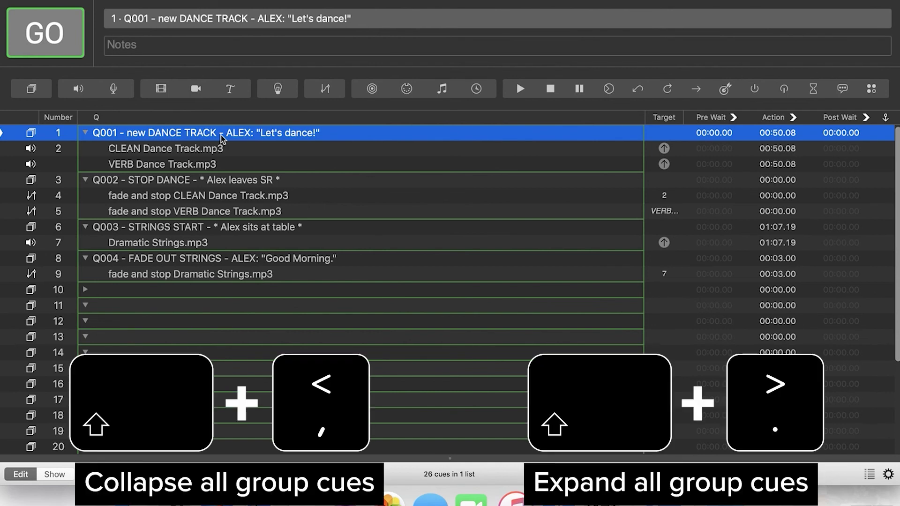
Step: Toggle all groups collapsed and expanded with Shift+< and Shift+>, ending collapsed
{"action": "key", "text": "shift+comma"}
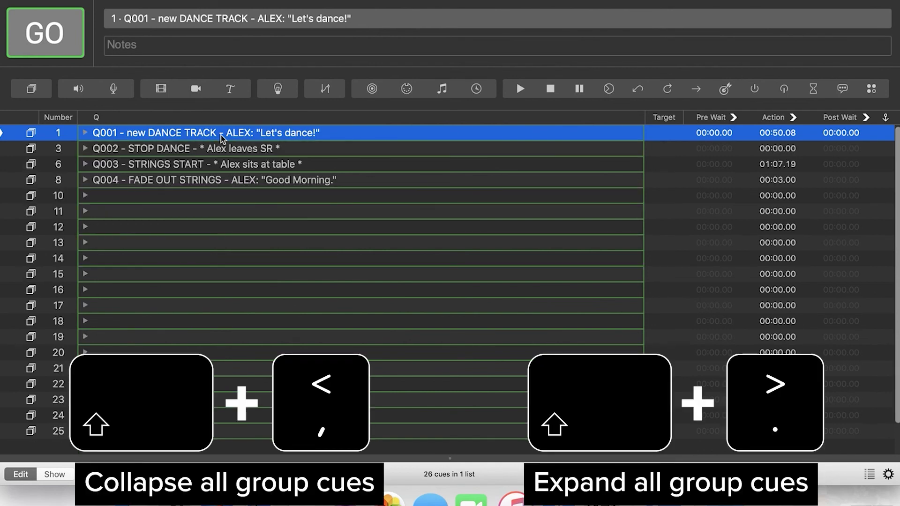
{"action": "key", "text": "shift+period"}
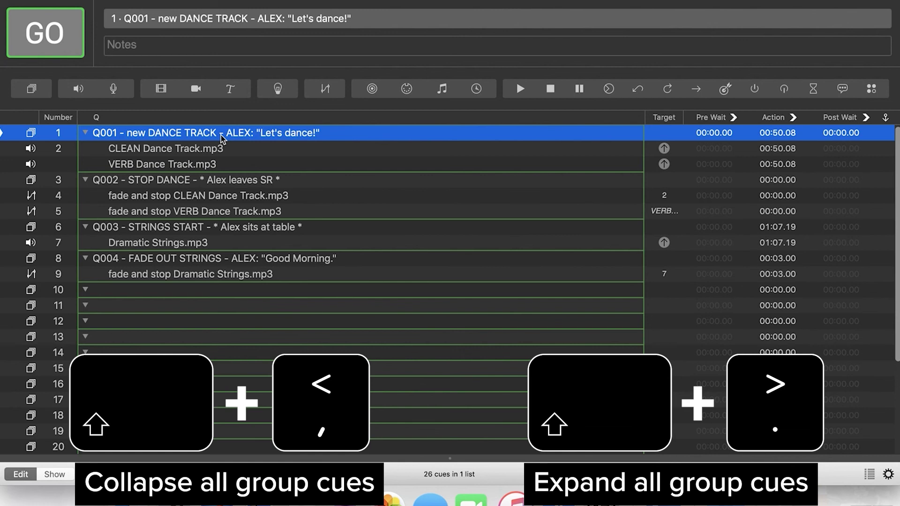
{"action": "key", "text": "shift+comma"}
{"action": "key", "text": "shift+period"}
{"action": "scroll", "coordinate": [222, 137], "scroll_direction": "down", "scroll_amount": 1}
{"action": "left_click", "coordinate": [199, 184]}
{"action": "key", "text": "shift+comma"}
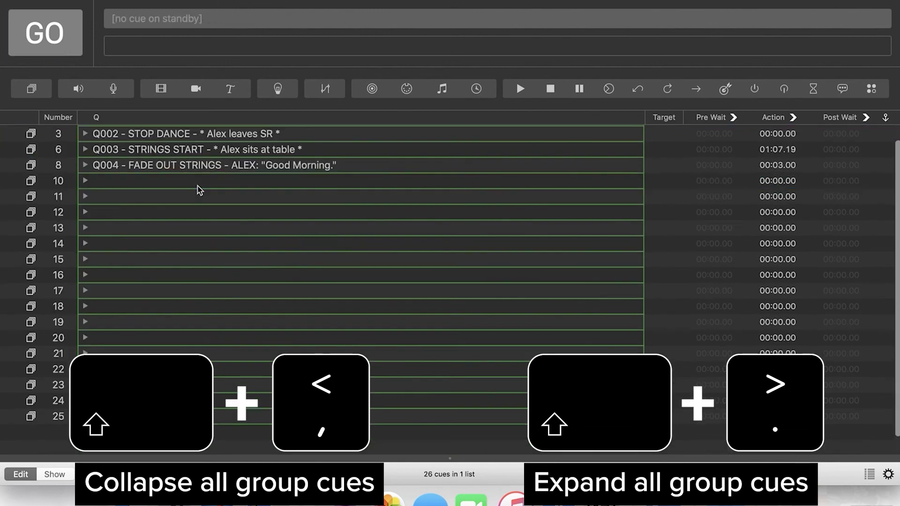